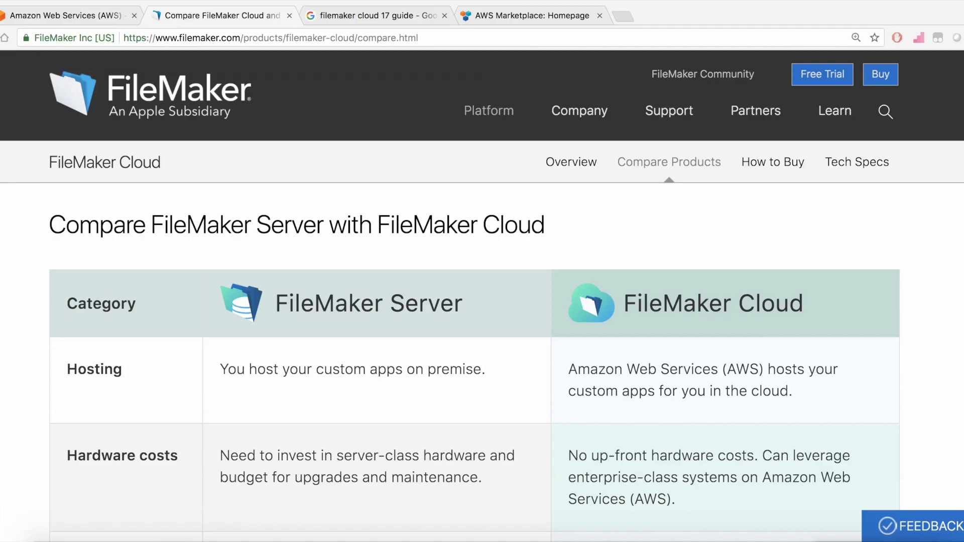
Step: Review the FileMaker Server and FileMaker Cloud comparison table, from hosting and costs through custom web publishing support
{"action": "scroll", "coordinate": [482, 296], "scroll_direction": "down", "scroll_amount": 2}
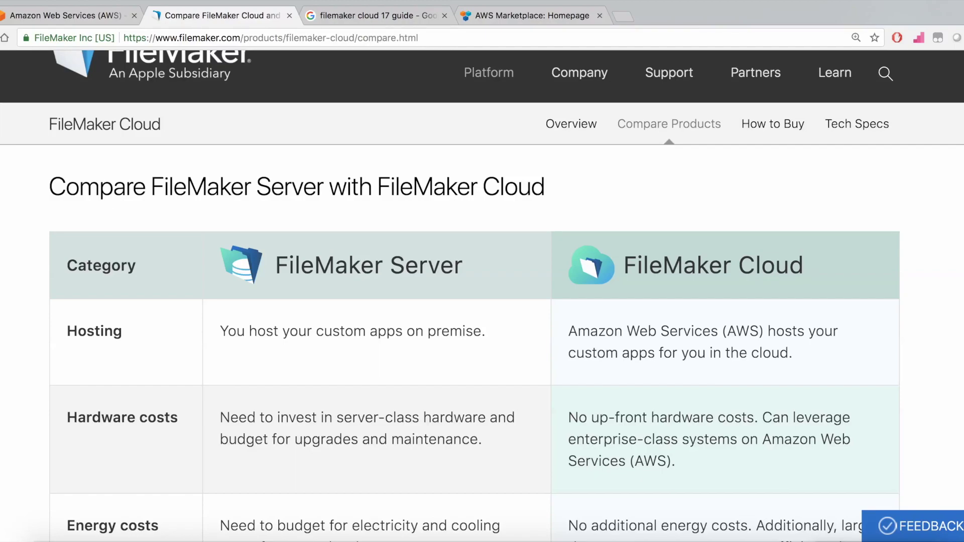
{"action": "scroll", "coordinate": [482, 291], "scroll_direction": "down", "scroll_amount": 10}
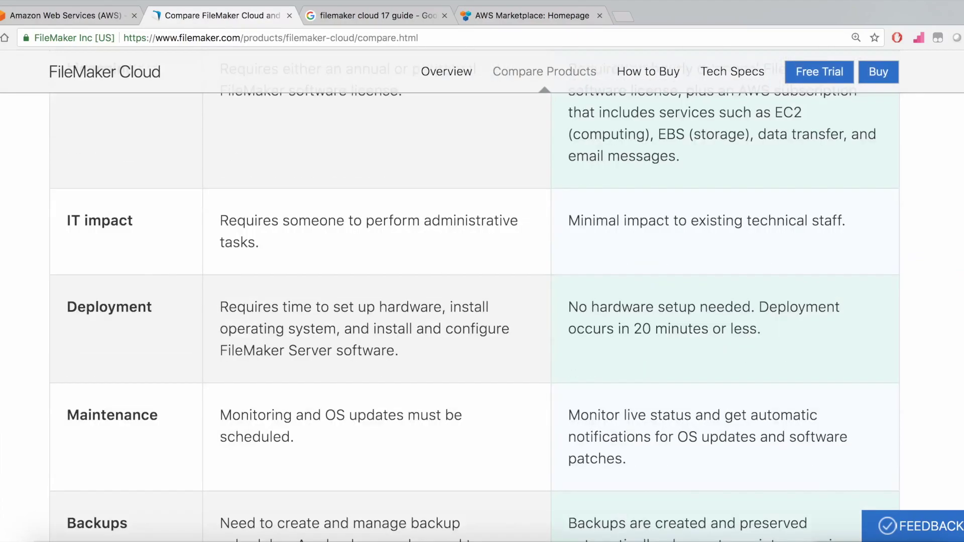
{"action": "scroll", "coordinate": [474, 310], "scroll_direction": "down", "scroll_amount": 3}
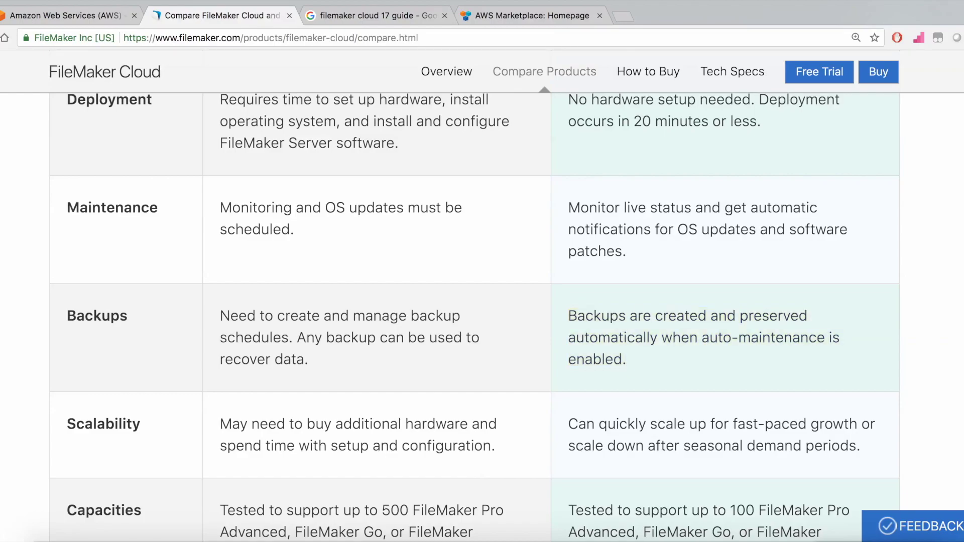
{"action": "scroll", "coordinate": [475, 310], "scroll_direction": "down", "scroll_amount": 2}
{"action": "scroll", "coordinate": [474, 309], "scroll_direction": "down", "scroll_amount": 10}
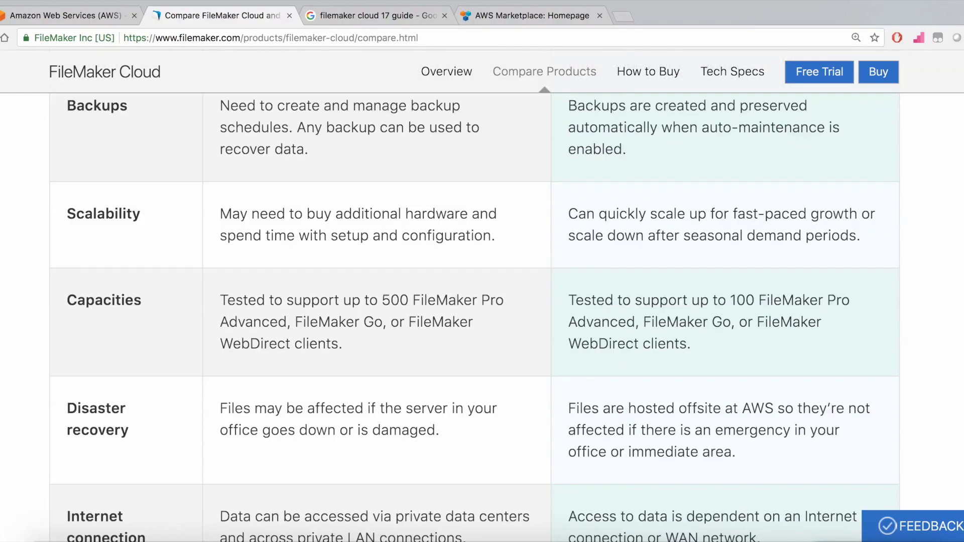
{"action": "scroll", "coordinate": [474, 310], "scroll_direction": "down", "scroll_amount": 20}
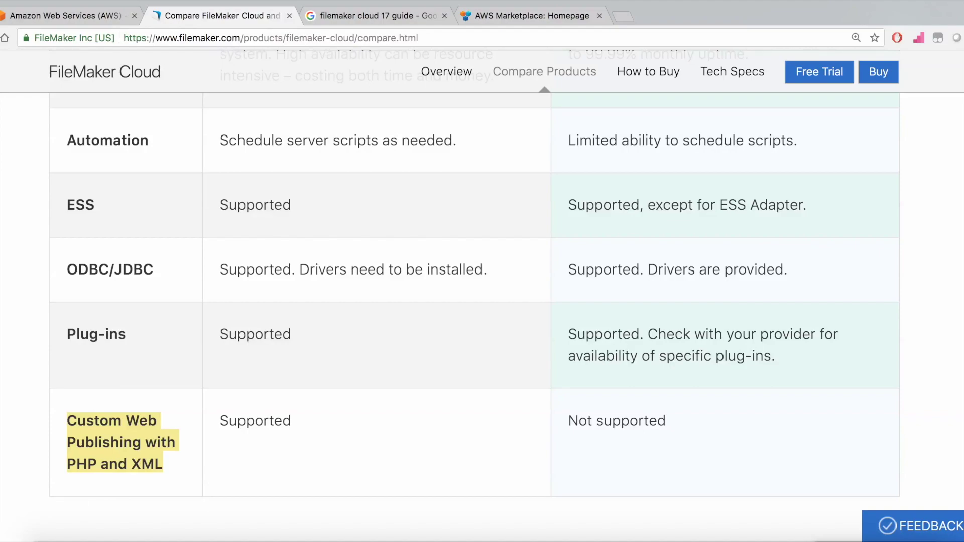
{"action": "scroll", "coordinate": [474, 283], "scroll_direction": "up", "scroll_amount": 5}
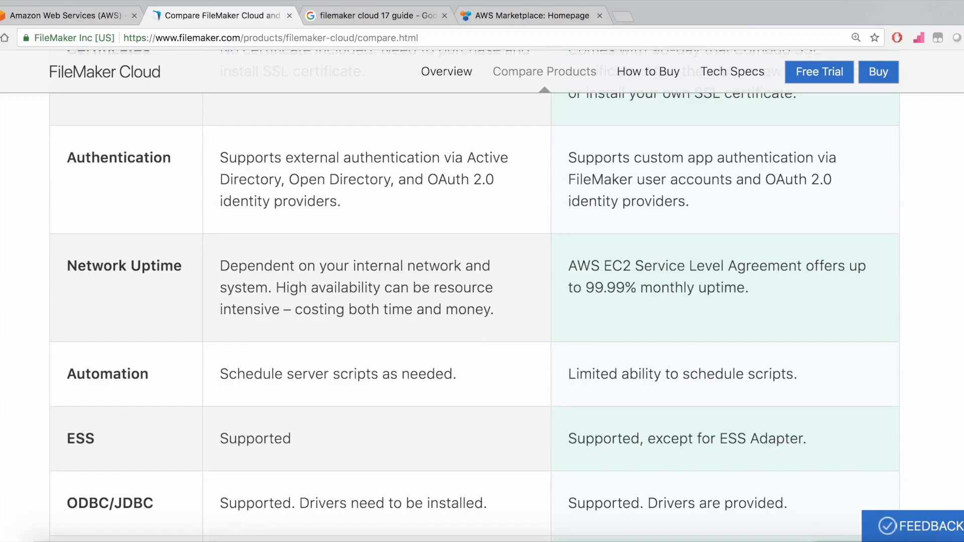
{"action": "scroll", "coordinate": [474, 283], "scroll_direction": "up", "scroll_amount": 20}
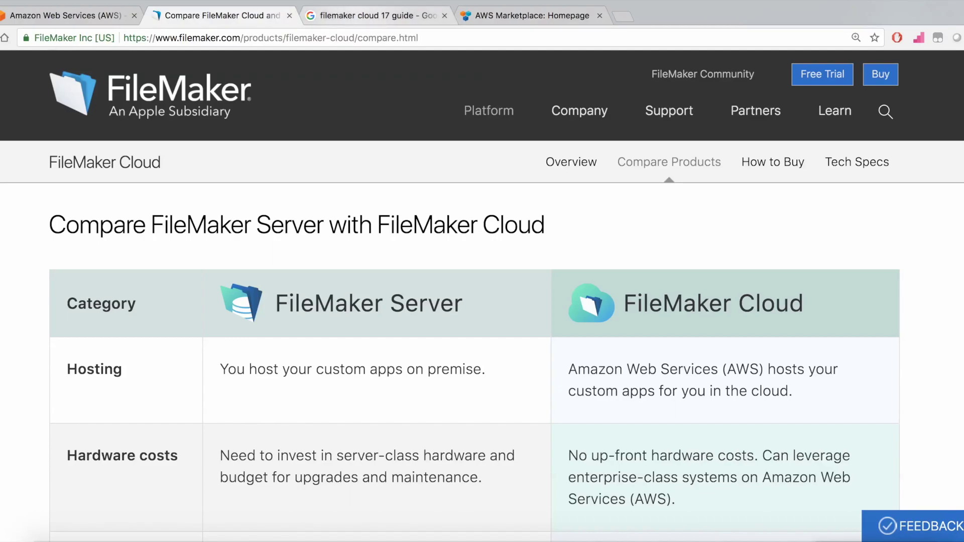
Step: Open the FileMaker Cloud Getting Started Guide from the existing Google results for "filemaker cloud 17 guide"
{"action": "key", "text": "ctrl+Tab"}
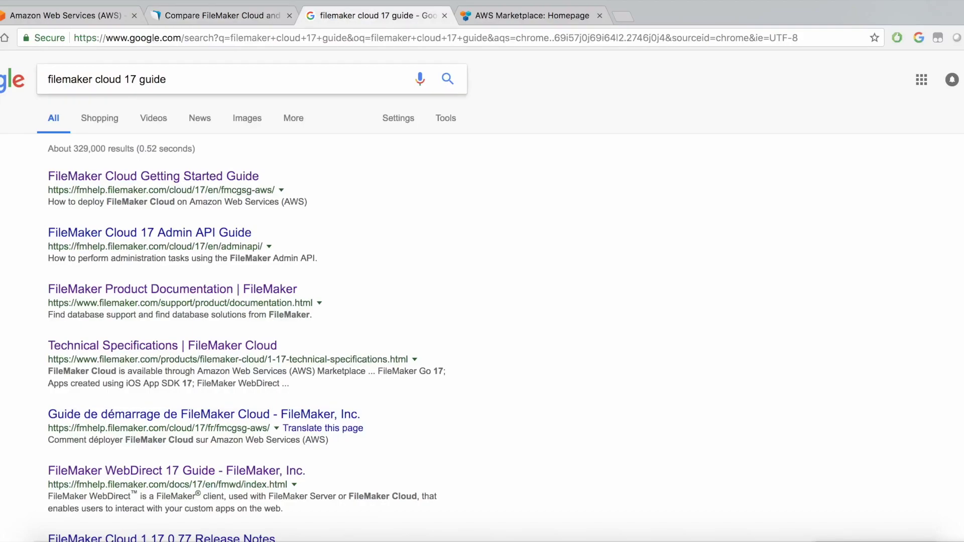
{"action": "left_click_drag", "start_coordinate": [170, 79], "coordinate": [53, 80]}
{"action": "left_click", "coordinate": [170, 79]}
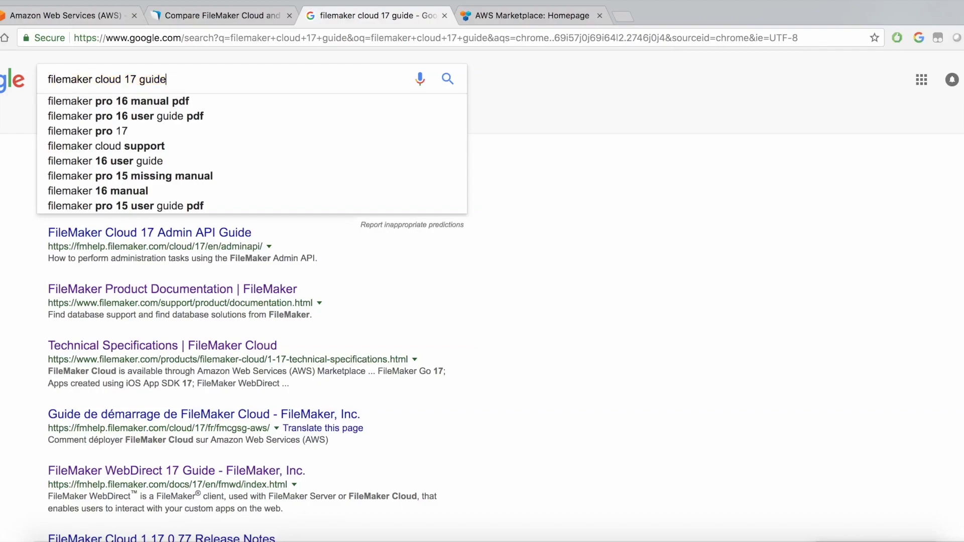
{"action": "key", "text": "Escape"}
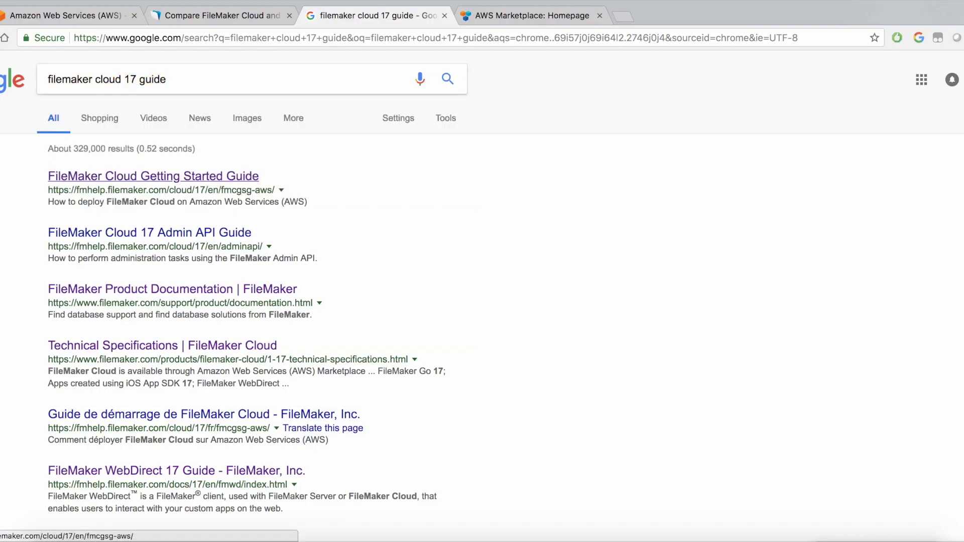
{"action": "left_click", "coordinate": [153, 175]}
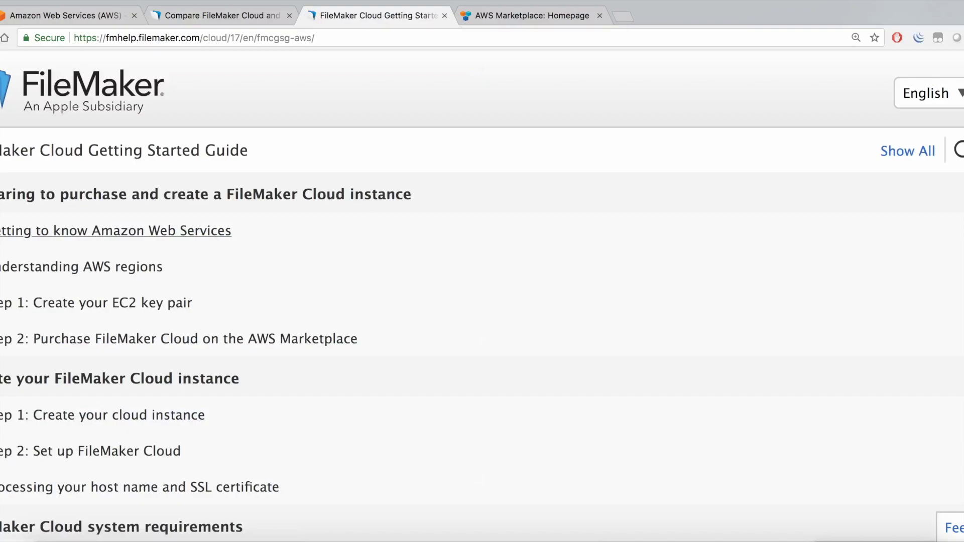
Step: Expand the guide's section on getting to know Amazon Web Services, skim the setup instructions, and return to the search results to reopen the guide
{"action": "left_click", "coordinate": [115, 231]}
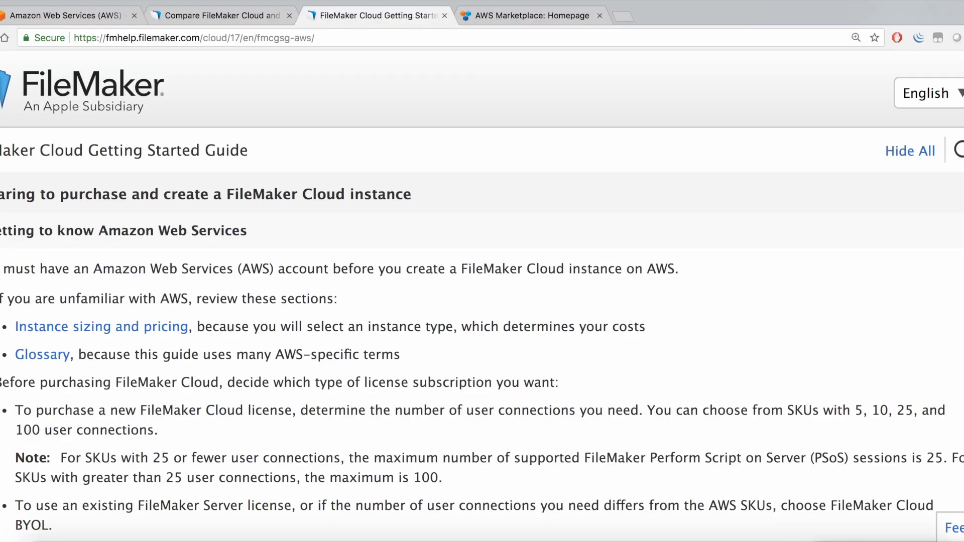
{"action": "scroll", "coordinate": [391, 296], "scroll_direction": "down", "scroll_amount": 20}
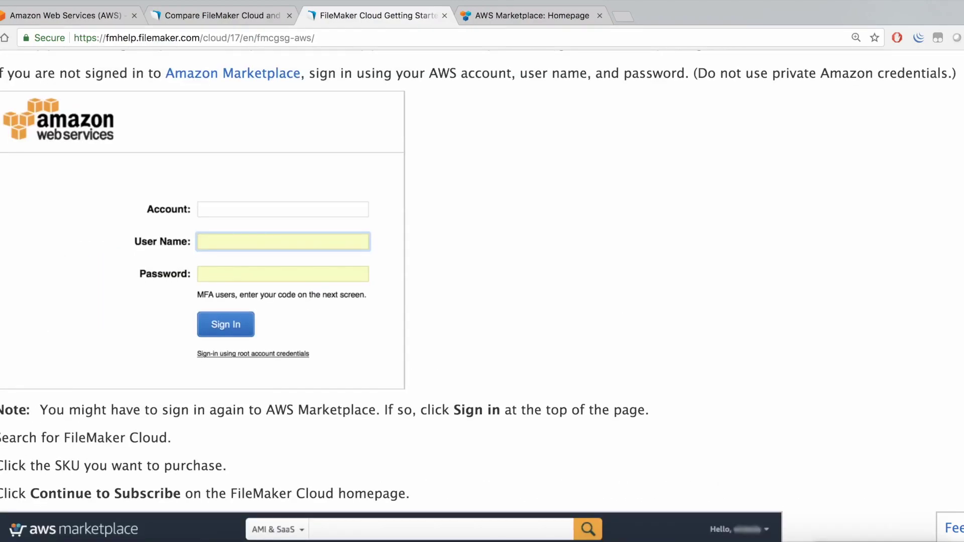
{"action": "scroll", "coordinate": [391, 297], "scroll_direction": "down", "scroll_amount": 20}
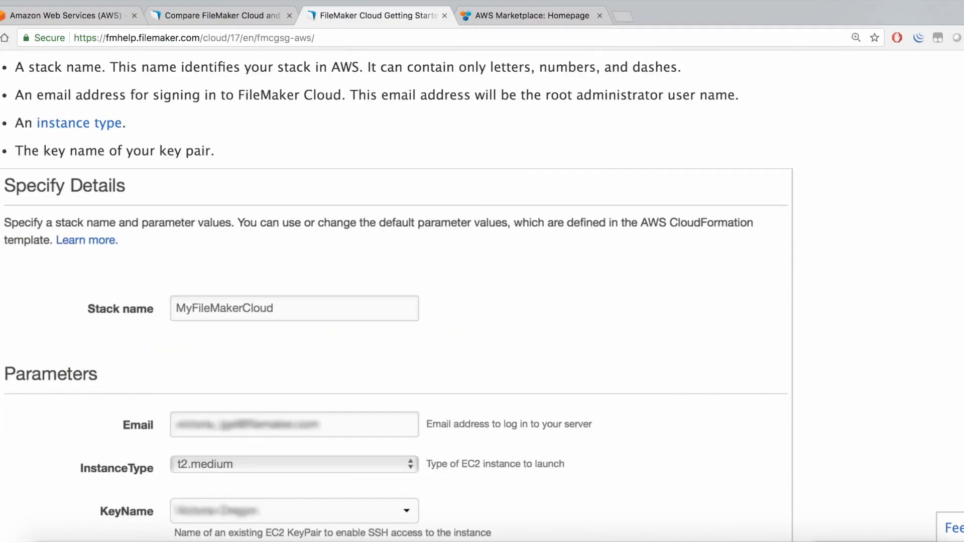
{"action": "scroll", "coordinate": [391, 296], "scroll_direction": "down", "scroll_amount": 20}
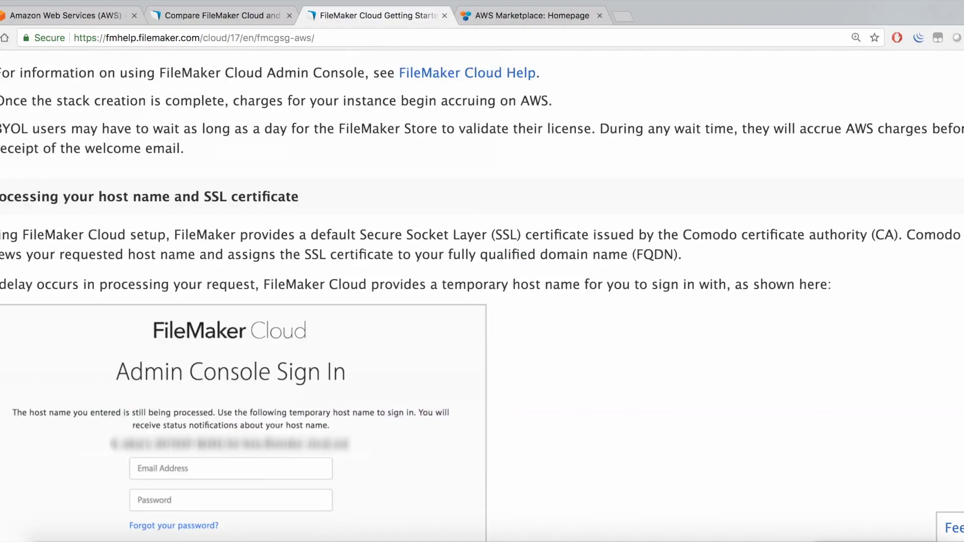
{"action": "scroll", "coordinate": [482, 297], "scroll_direction": "down", "scroll_amount": 20}
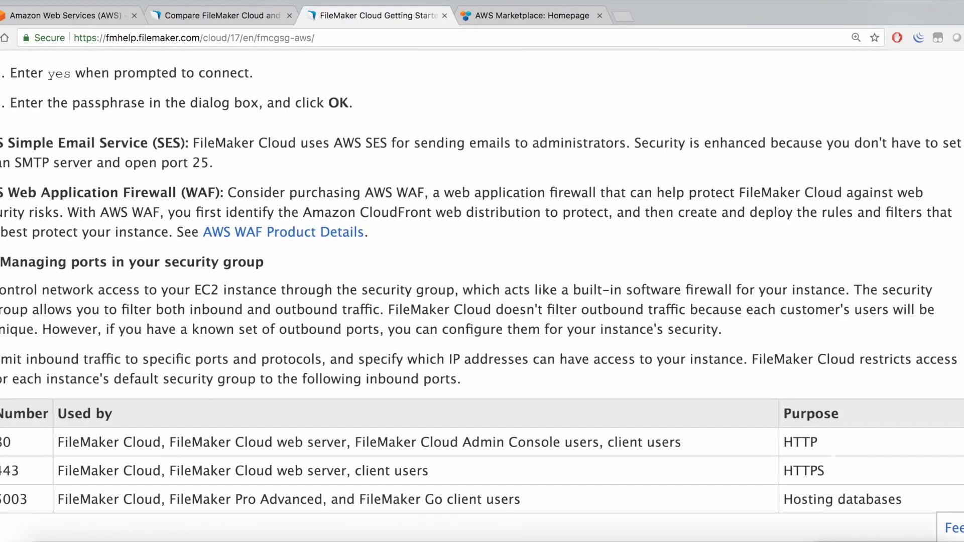
{"action": "scroll", "coordinate": [482, 296], "scroll_direction": "up", "scroll_amount": 20}
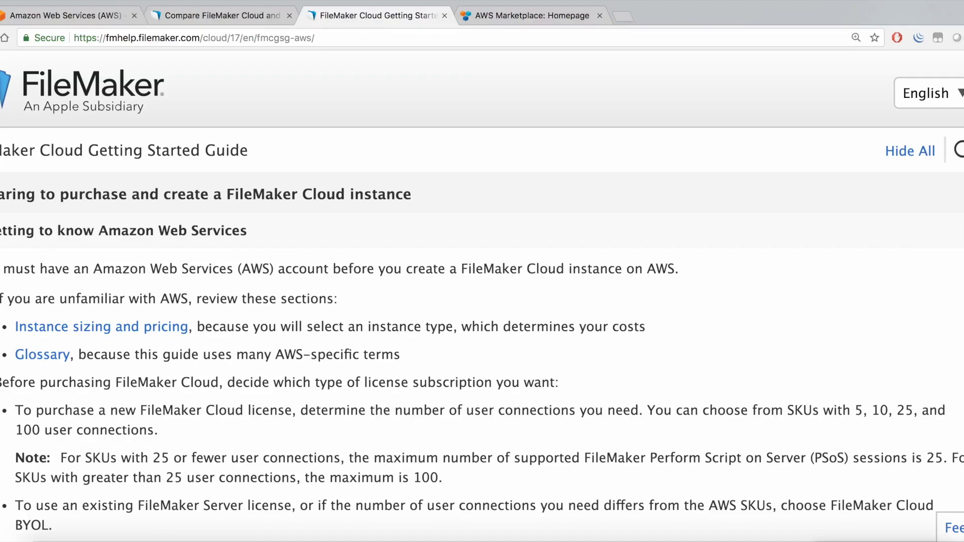
{"action": "key", "text": "super+bracketleft"}
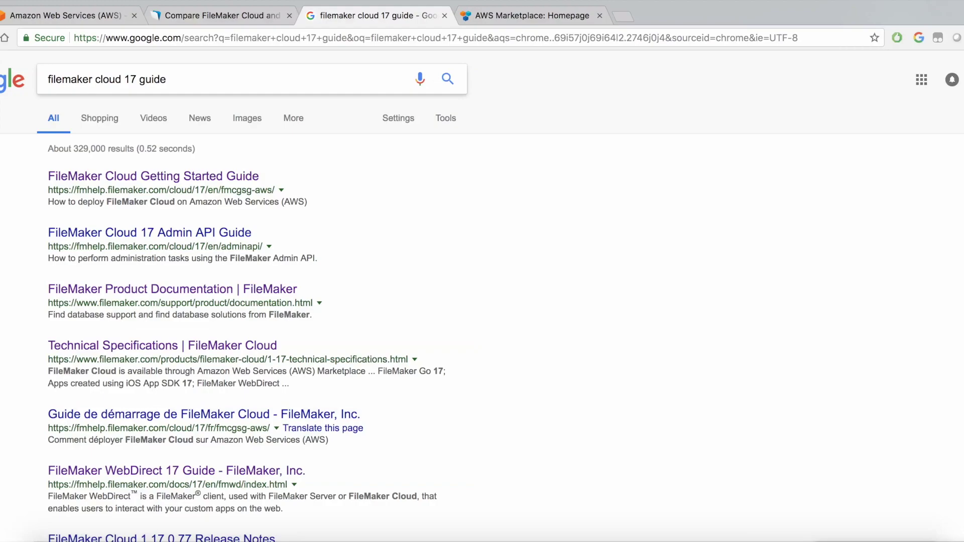
{"action": "left_click", "coordinate": [151, 176]}
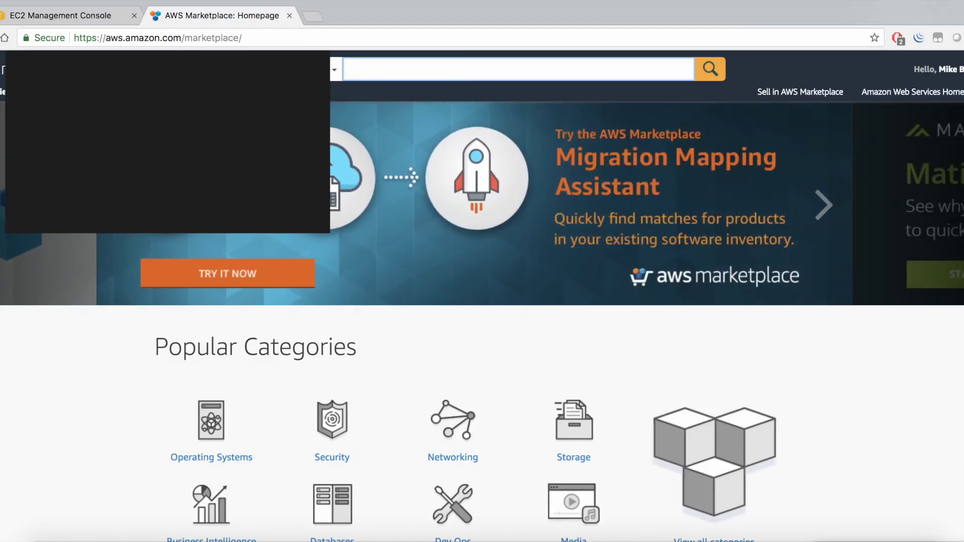
Step: Search the AWS Marketplace for "filemaker cloud"
{"action": "left_click_drag", "start_coordinate": [106, 38], "coordinate": [181, 37]}
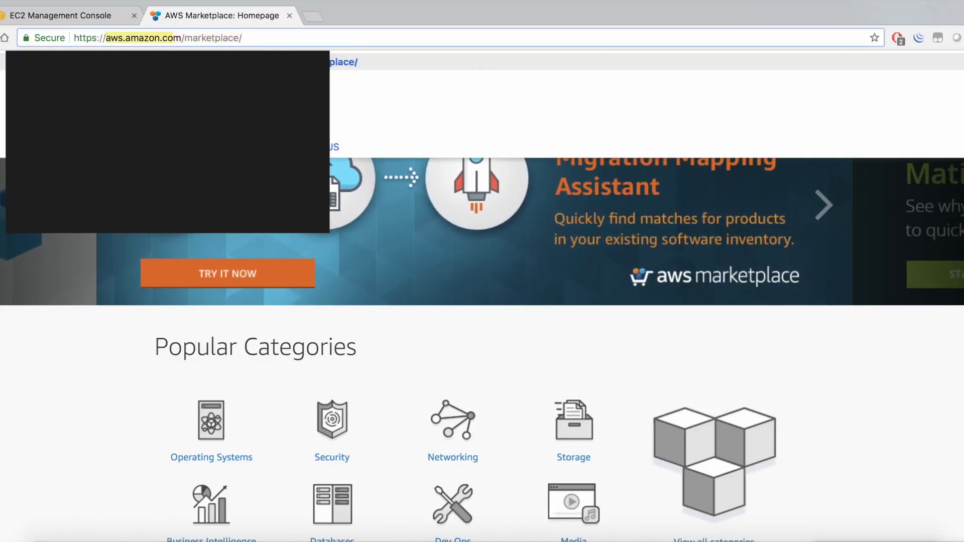
{"action": "double_click", "coordinate": [200, 38]}
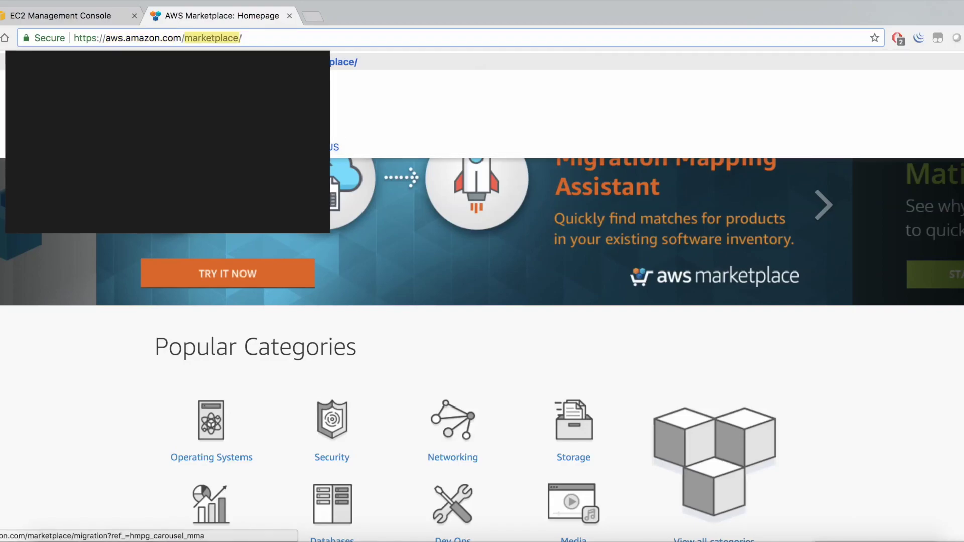
{"action": "left_click", "coordinate": [350, 69]}
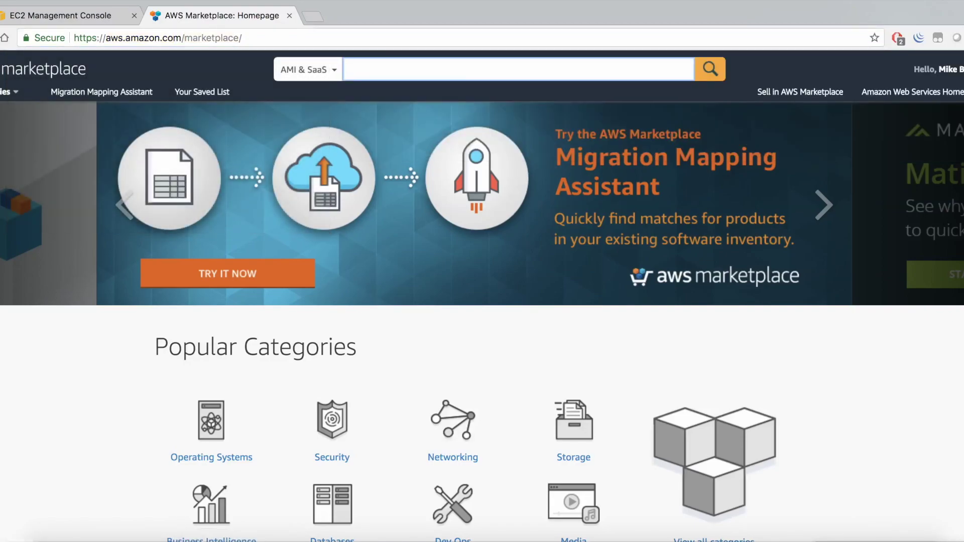
{"action": "type", "text": "filemaker cloud"}
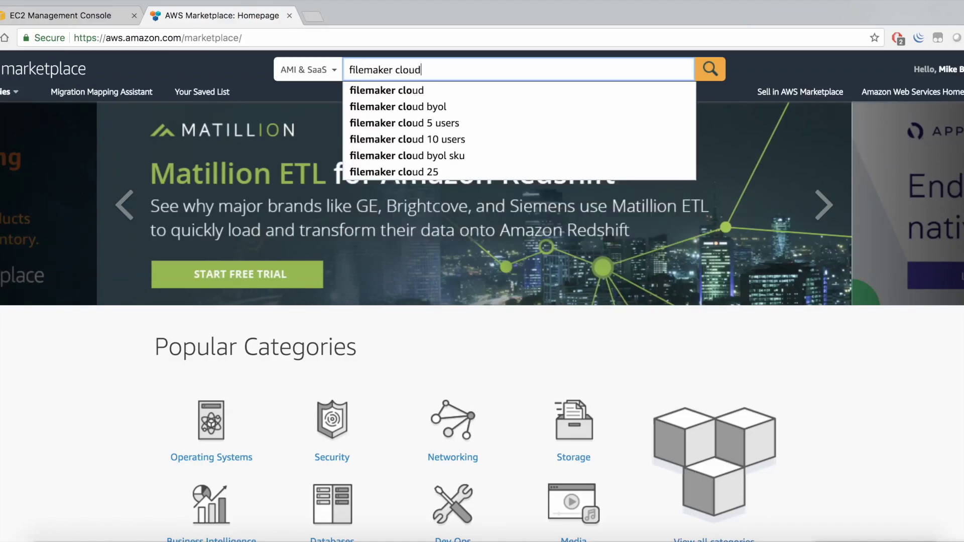
{"action": "key", "text": "Return"}
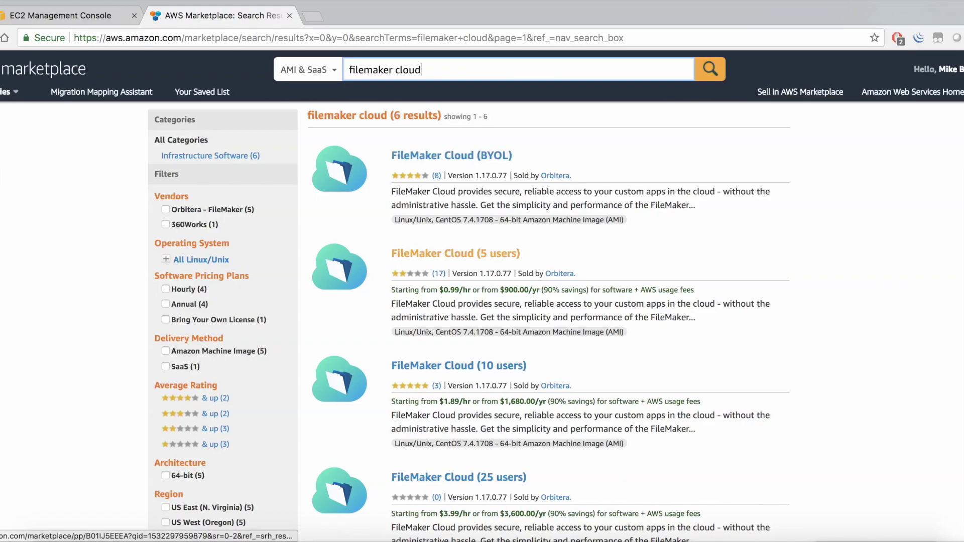
Step: Open the FileMaker Cloud (5 users) listing and review its product overview and hourly pricing by EC2 instance type
{"action": "left_click", "coordinate": [455, 253]}
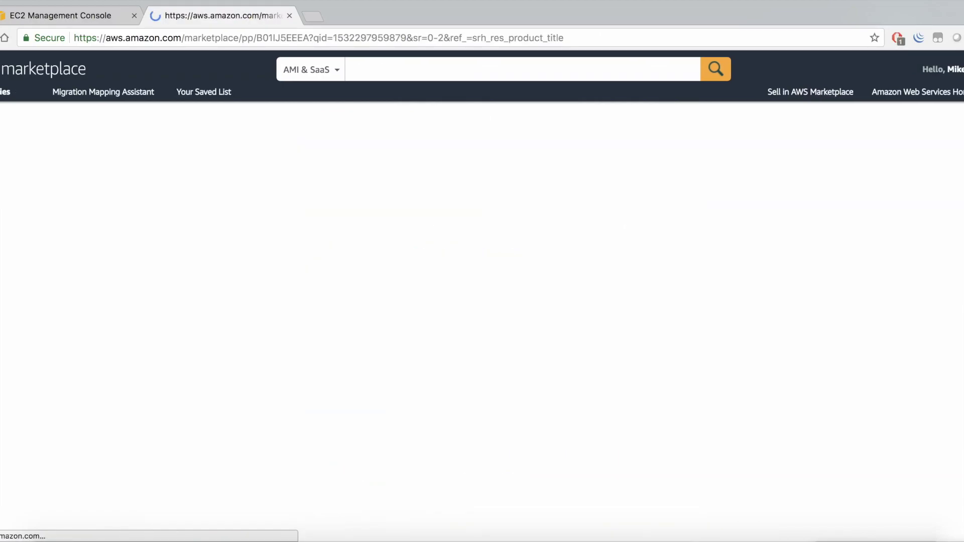
{"action": "scroll", "coordinate": [482, 302], "scroll_direction": "down", "scroll_amount": 4}
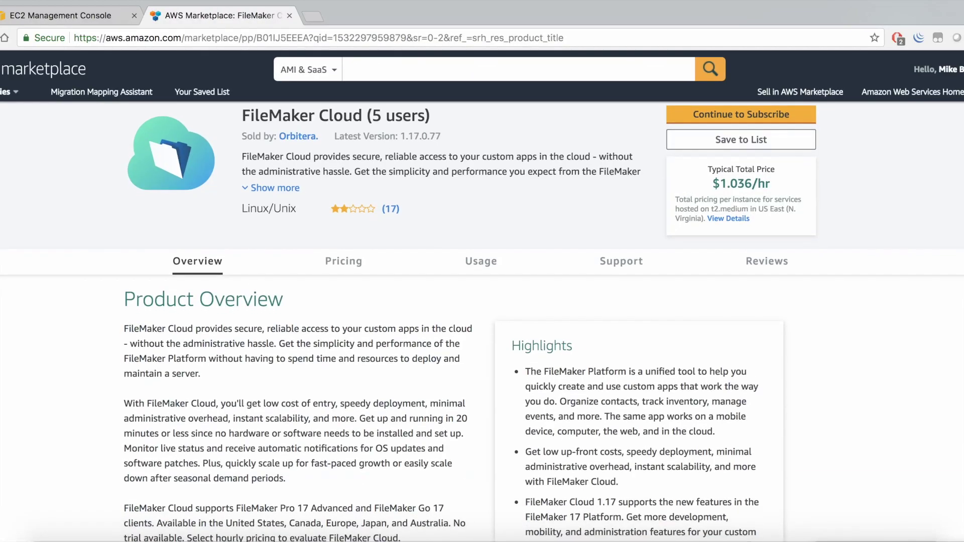
{"action": "scroll", "coordinate": [481, 302], "scroll_direction": "up", "scroll_amount": 4}
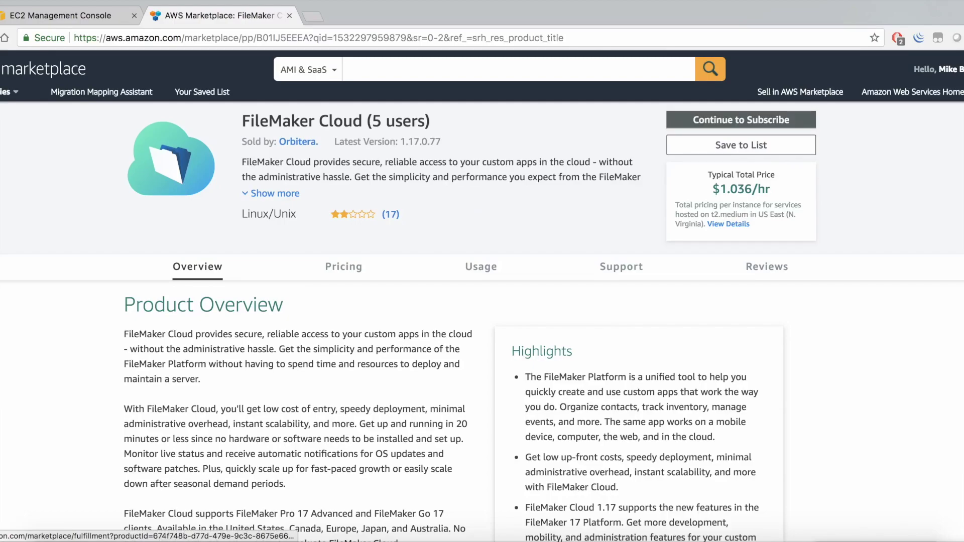
{"action": "scroll", "coordinate": [482, 301], "scroll_direction": "down", "scroll_amount": 1}
{"action": "scroll", "coordinate": [482, 301], "scroll_direction": "down", "scroll_amount": 18}
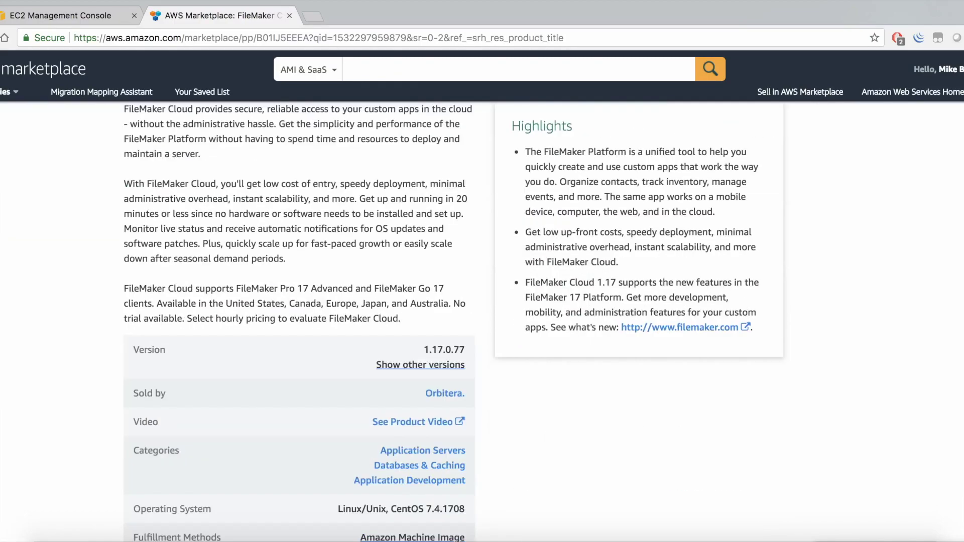
{"action": "scroll", "coordinate": [482, 301], "scroll_direction": "down", "scroll_amount": 4}
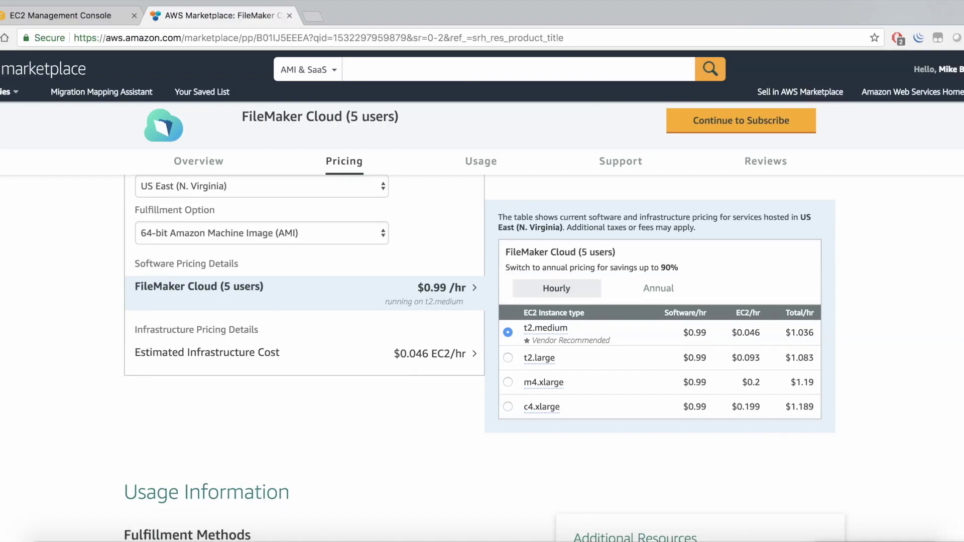
{"action": "scroll", "coordinate": [485, 359], "scroll_direction": "down", "scroll_amount": 1}
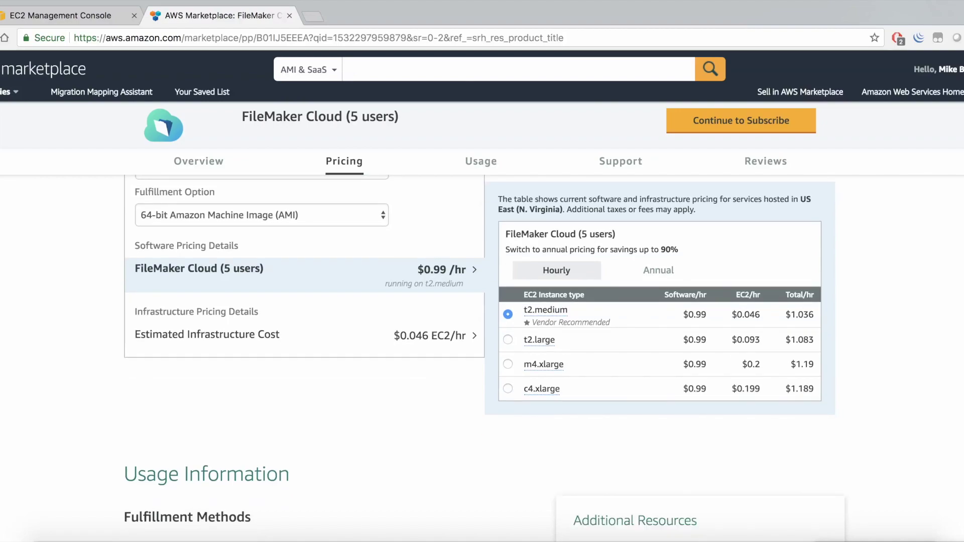
{"action": "scroll", "coordinate": [486, 358], "scroll_direction": "down", "scroll_amount": 4}
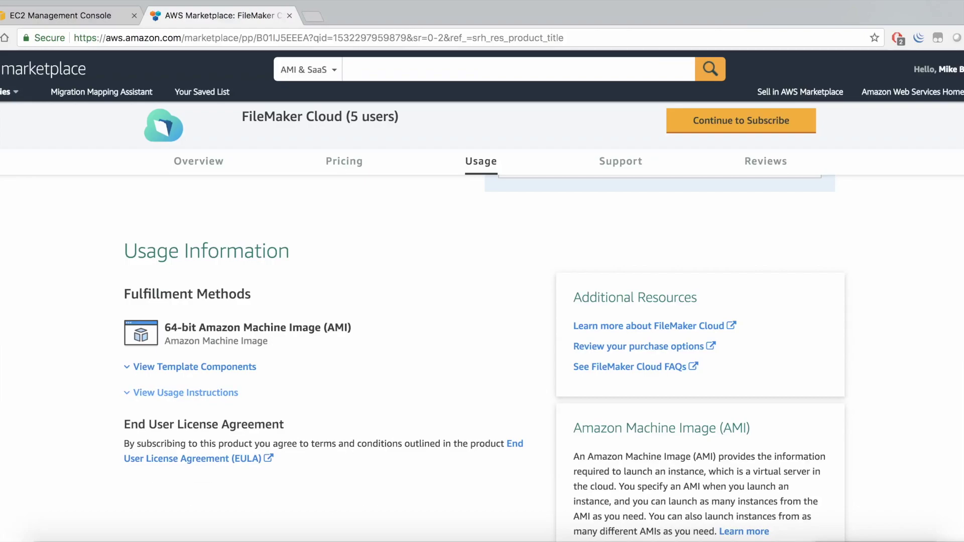
Step: Expand the usage instructions for the 64-bit Amazon Machine Image and read the subscription and stack creation procedure
{"action": "left_click", "coordinate": [186, 393]}
{"action": "scroll", "coordinate": [482, 351], "scroll_direction": "down", "scroll_amount": 2}
{"action": "scroll", "coordinate": [482, 352], "scroll_direction": "down", "scroll_amount": 2}
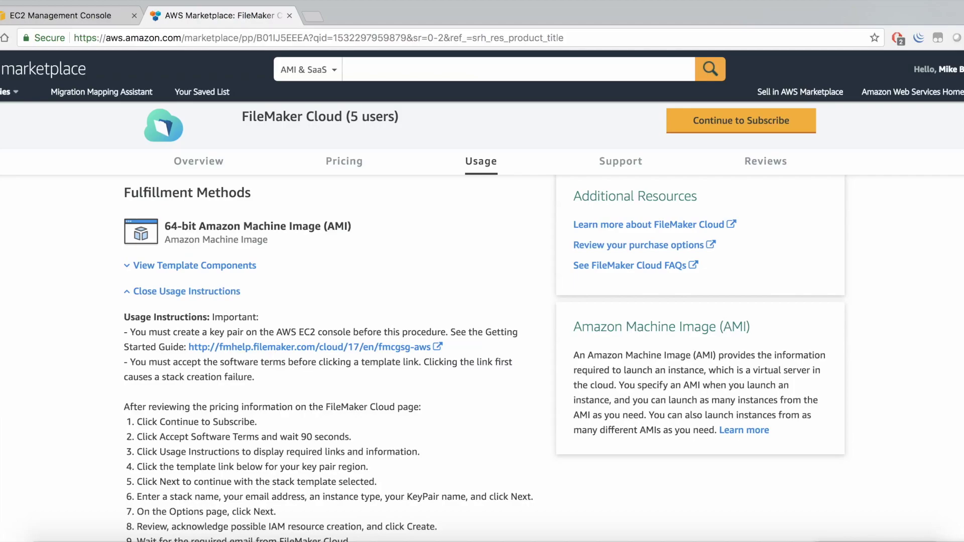
{"action": "scroll", "coordinate": [482, 351], "scroll_direction": "down", "scroll_amount": 2}
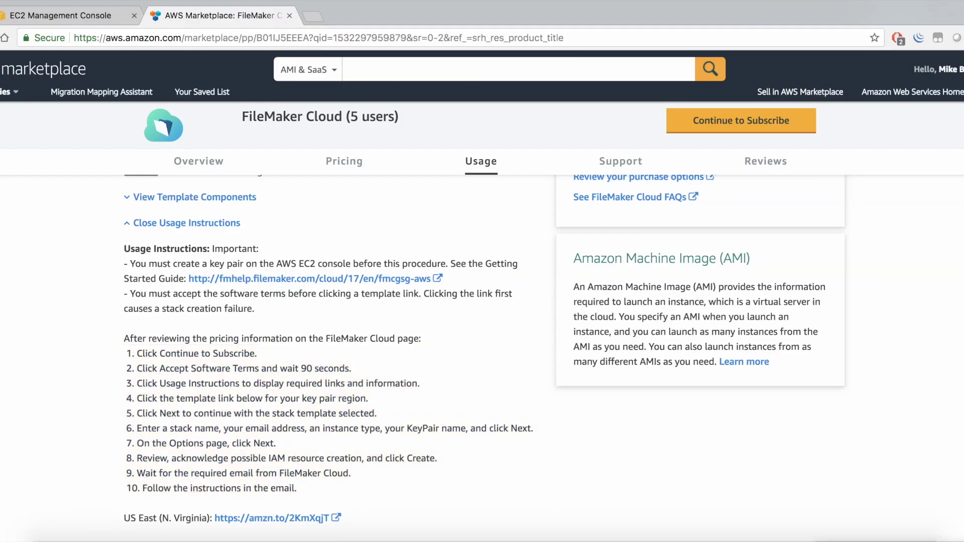
Step: Open the subscription page for FileMaker Cloud (5 users) in a new tab, keeping the usage instructions open
{"action": "right_click", "coordinate": [730, 115]}
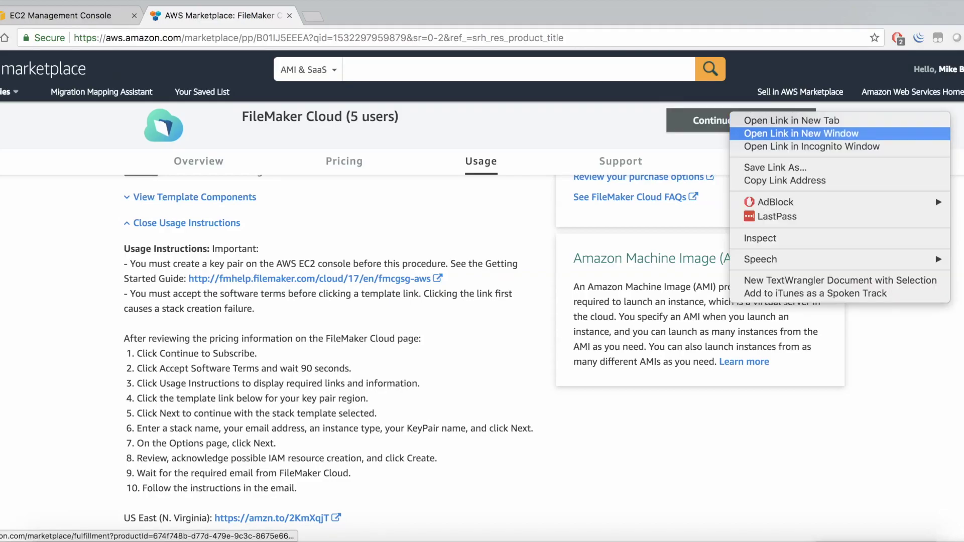
{"action": "left_click", "coordinate": [791, 121]}
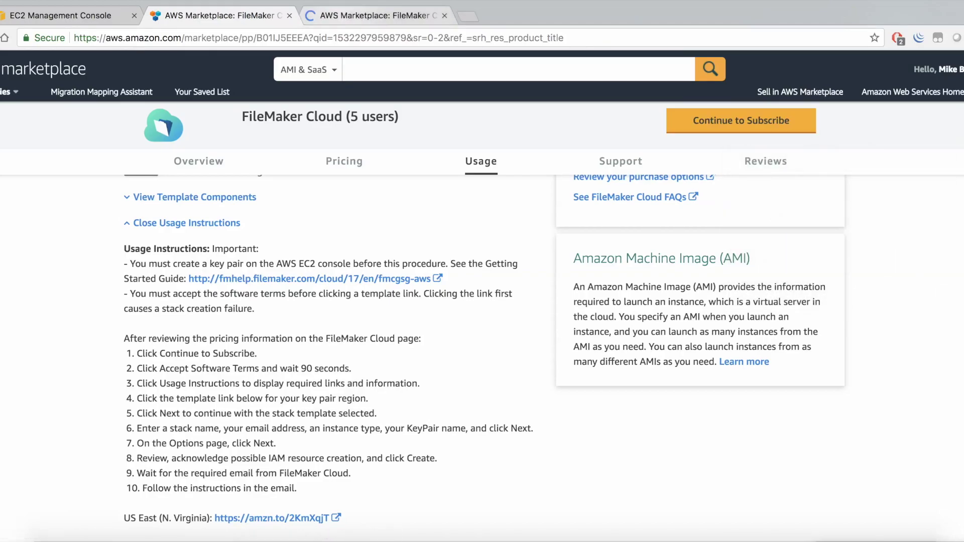
Step: Accept the software terms for FileMaker Cloud (5 users) with the hourly subscription term, return to its launch page and refresh it
{"action": "key", "text": "ctrl+Tab"}
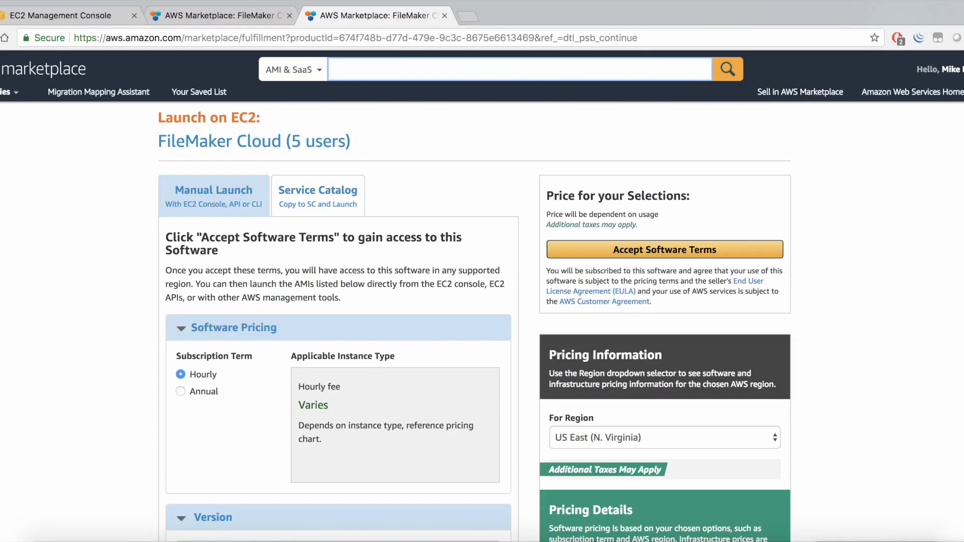
{"action": "key", "text": "ctrl+shift+Tab"}
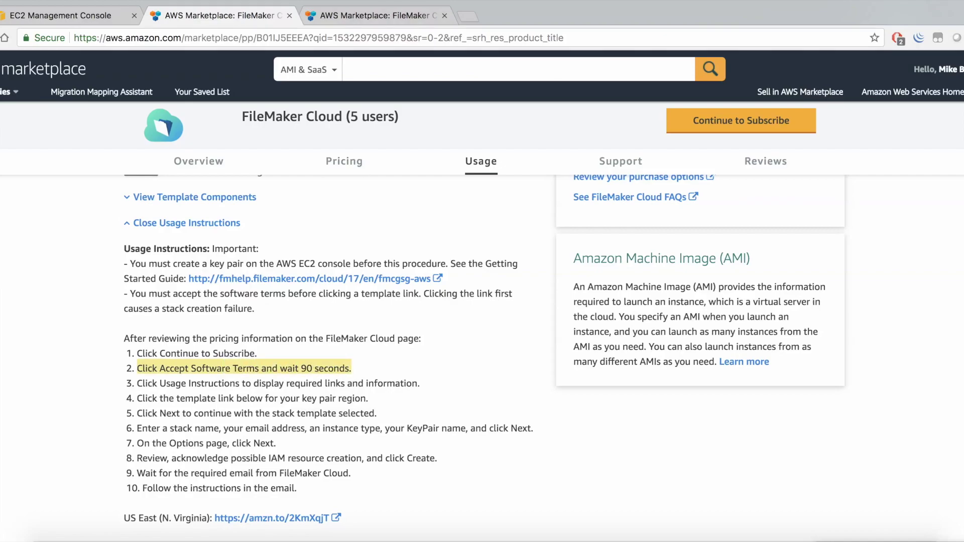
{"action": "key", "text": "ctrl+Tab"}
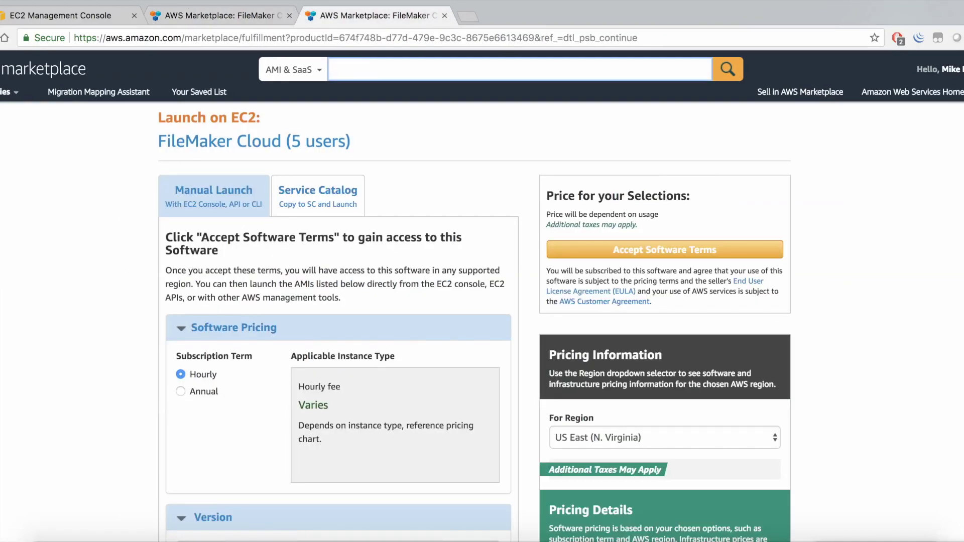
{"action": "left_click", "coordinate": [664, 249]}
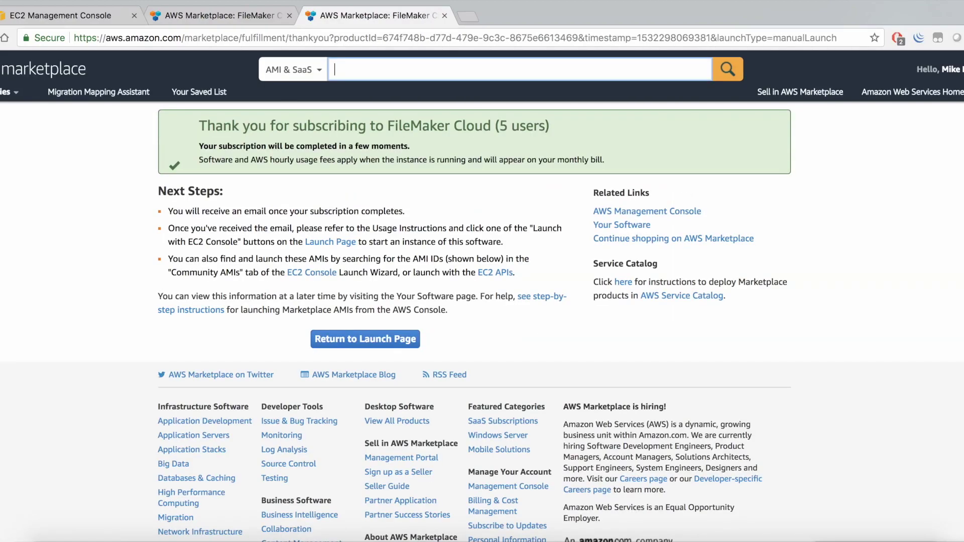
{"action": "left_click", "coordinate": [365, 338]}
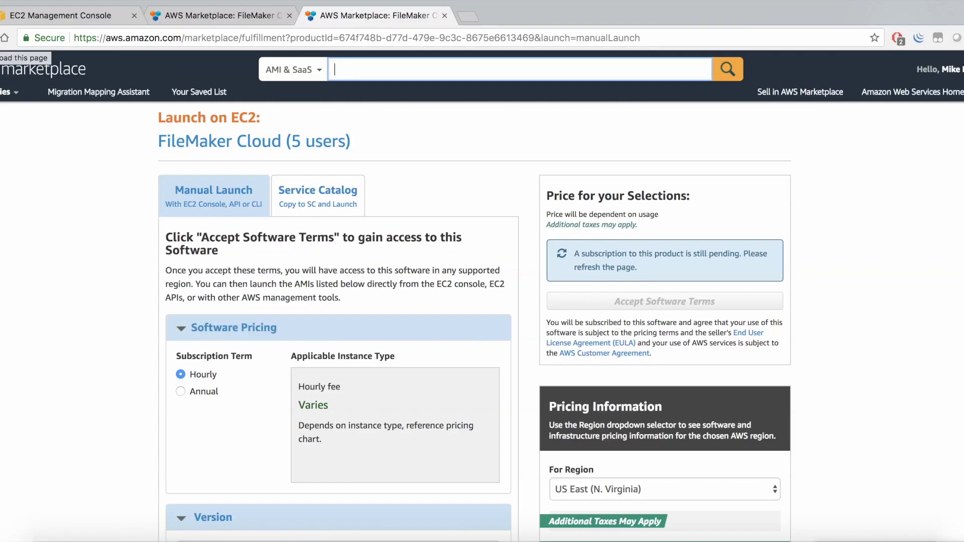
{"action": "key", "text": "super+r"}
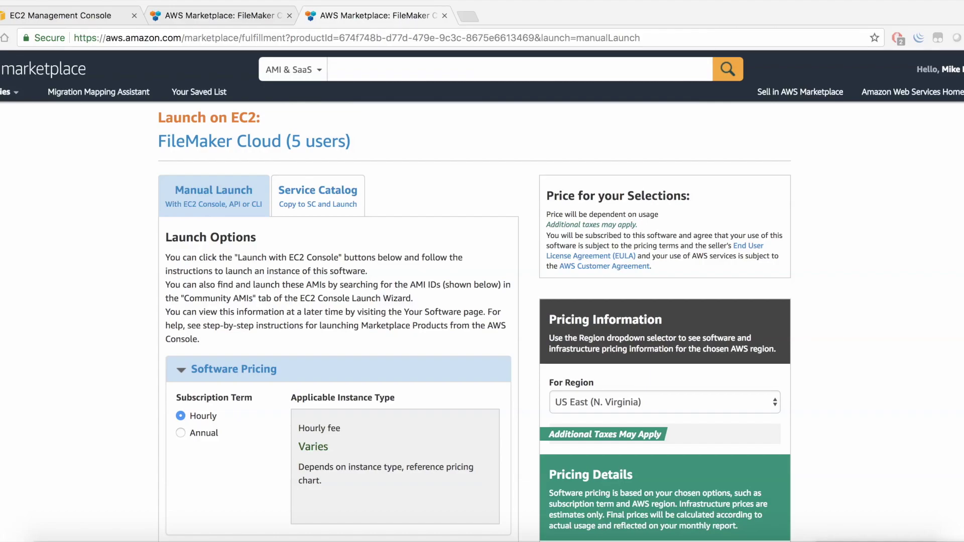
Step: Review the version, regional AMI launch options and hourly pricing on the launch page, and close the page
{"action": "scroll", "coordinate": [475, 321], "scroll_direction": "down", "scroll_amount": 6}
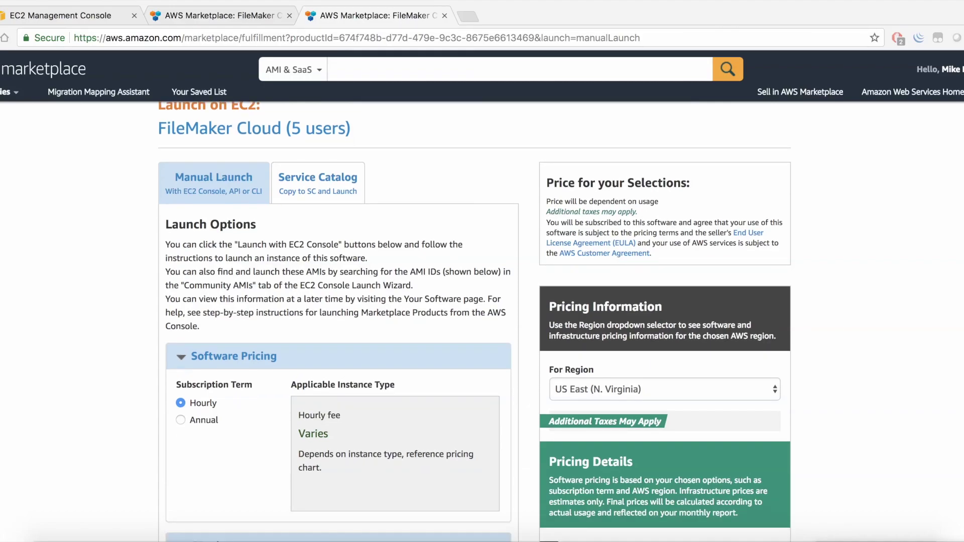
{"action": "scroll", "coordinate": [474, 322], "scroll_direction": "down", "scroll_amount": 4}
{"action": "scroll", "coordinate": [474, 322], "scroll_direction": "up", "scroll_amount": 4}
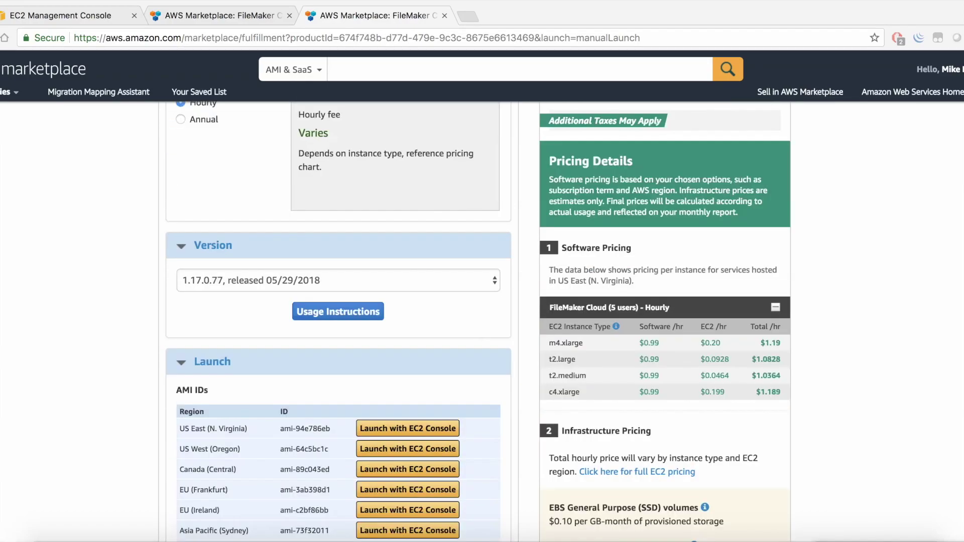
{"action": "scroll", "coordinate": [474, 321], "scroll_direction": "down", "scroll_amount": 1}
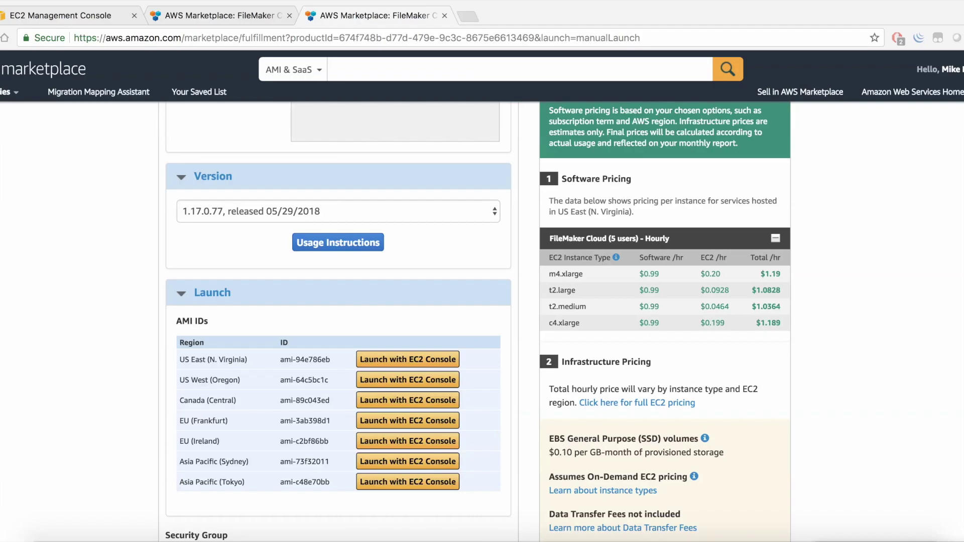
{"action": "scroll", "coordinate": [474, 322], "scroll_direction": "down", "scroll_amount": 2}
{"action": "scroll", "coordinate": [475, 321], "scroll_direction": "up", "scroll_amount": 5}
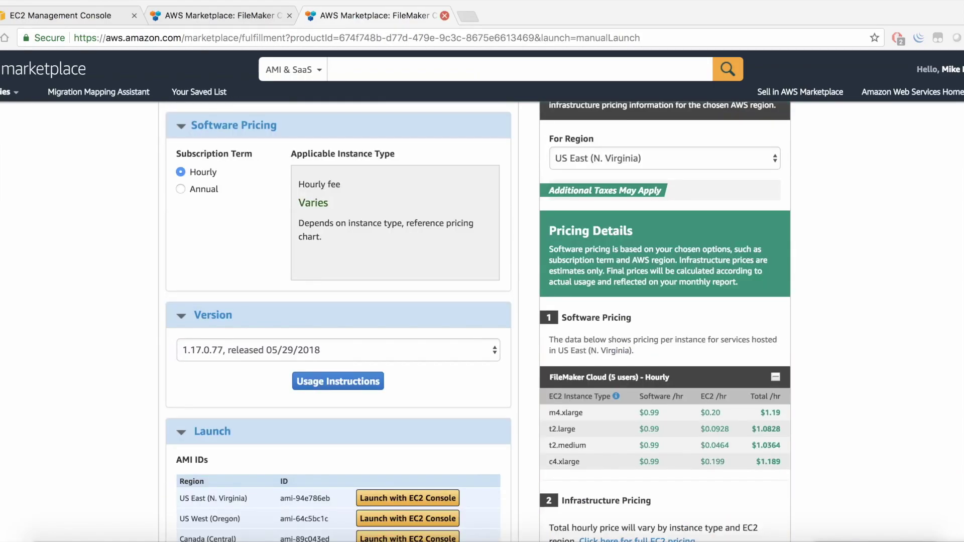
{"action": "left_click", "coordinate": [445, 15]}
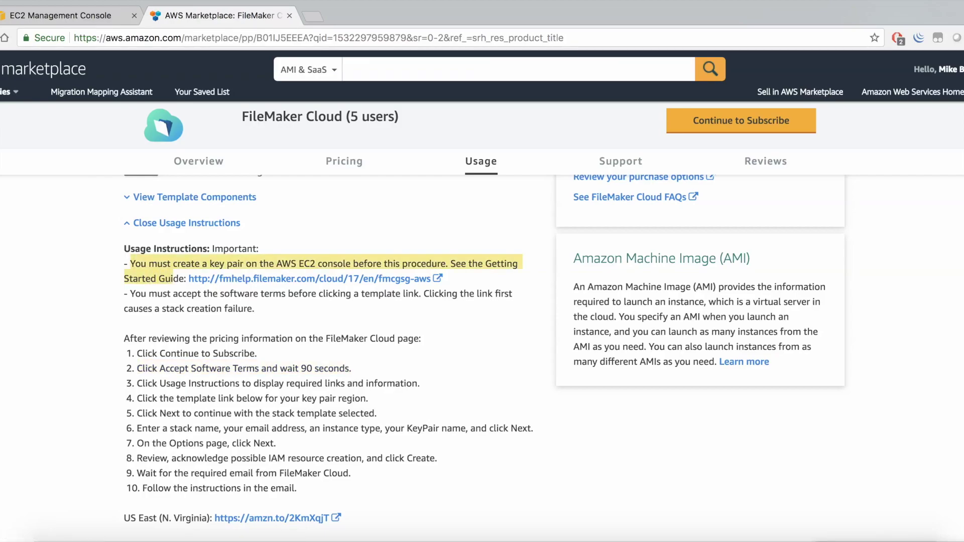
Step: Check the existing key pairs and their us-east-1 region in the EC2 Management Console
{"action": "left_click", "coordinate": [65, 16]}
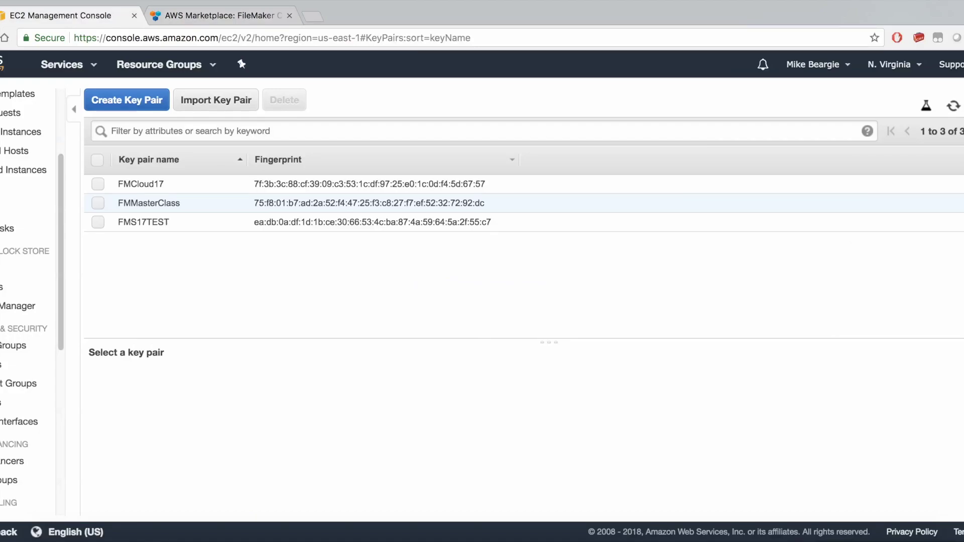
{"action": "left_click_drag", "start_coordinate": [105, 38], "coordinate": [147, 38]}
{"action": "left_click", "coordinate": [321, 285]}
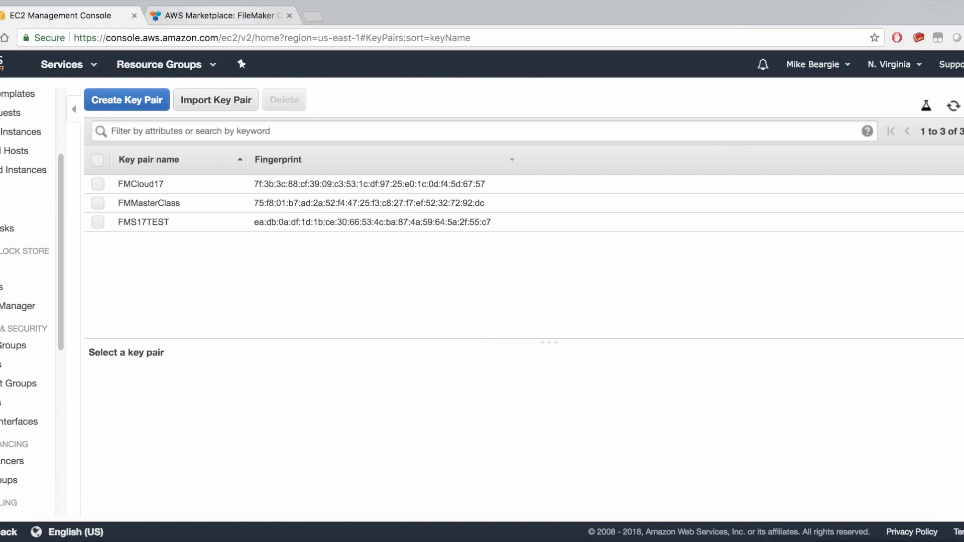
Step: Follow the FileMaker Cloud usage instructions in the AWS Marketplace and open the stack template link for US East (N. Virginia)
{"action": "left_click", "coordinate": [219, 16]}
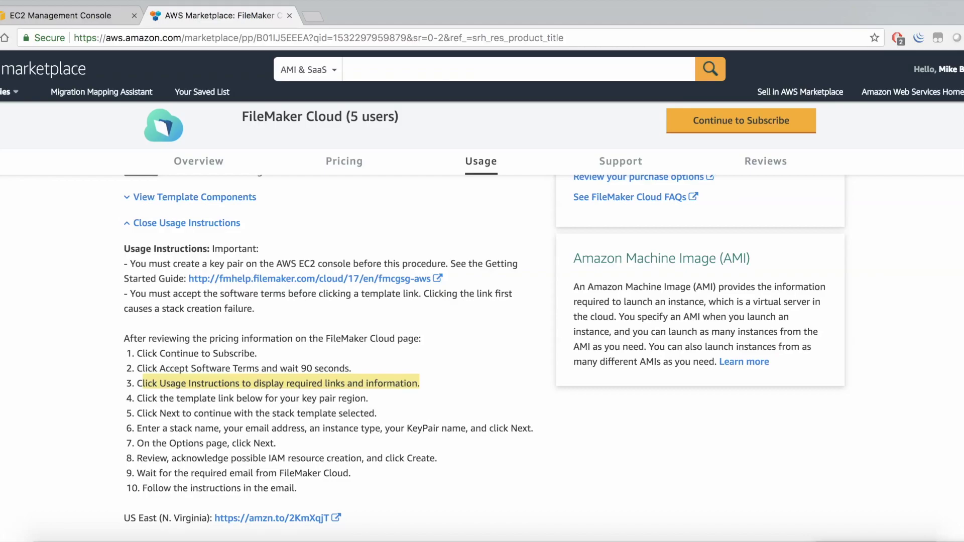
{"action": "scroll", "coordinate": [485, 354], "scroll_direction": "down", "scroll_amount": 2}
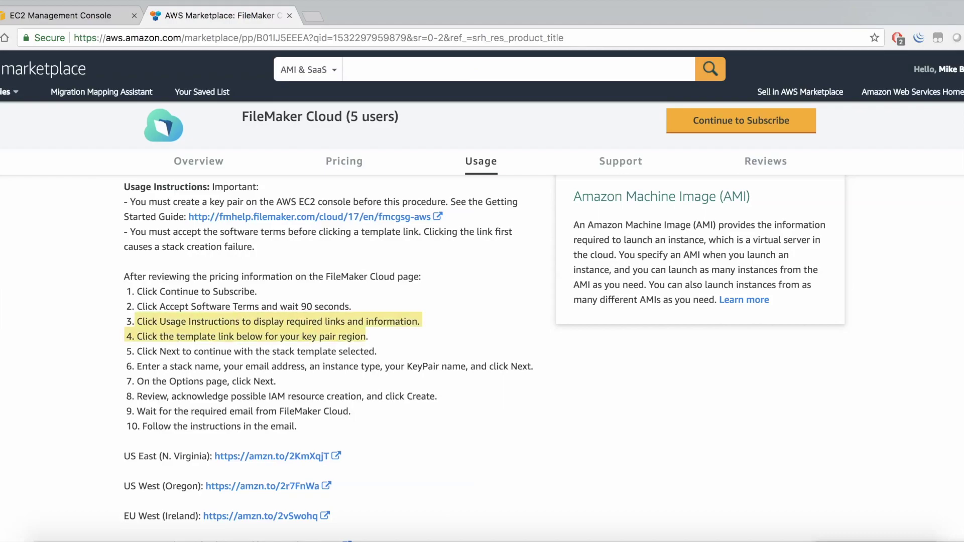
{"action": "scroll", "coordinate": [482, 351], "scroll_direction": "up", "scroll_amount": 5}
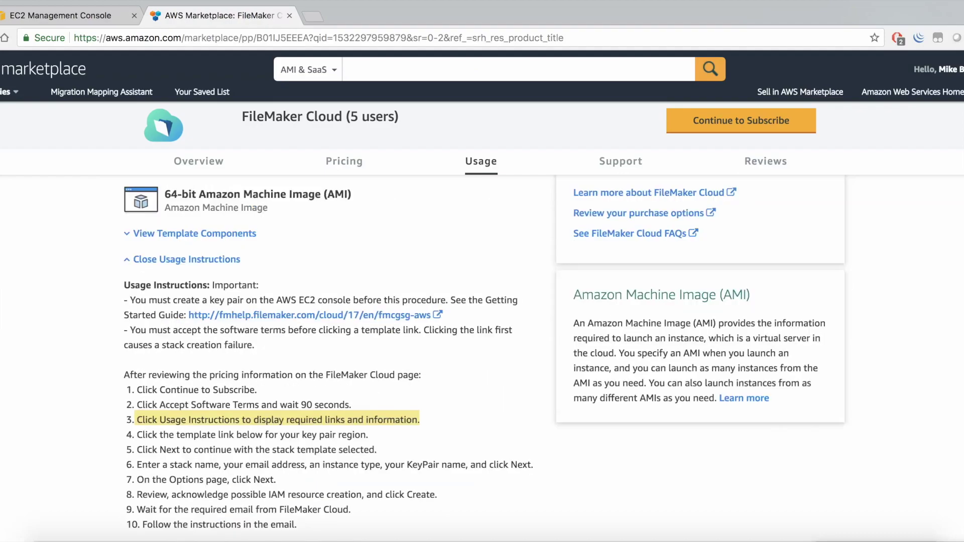
{"action": "left_click", "coordinate": [186, 358]}
{"action": "left_click", "coordinate": [186, 358]}
{"action": "scroll", "coordinate": [187, 358], "scroll_direction": "down", "scroll_amount": 1}
{"action": "scroll", "coordinate": [482, 352], "scroll_direction": "down", "scroll_amount": 5}
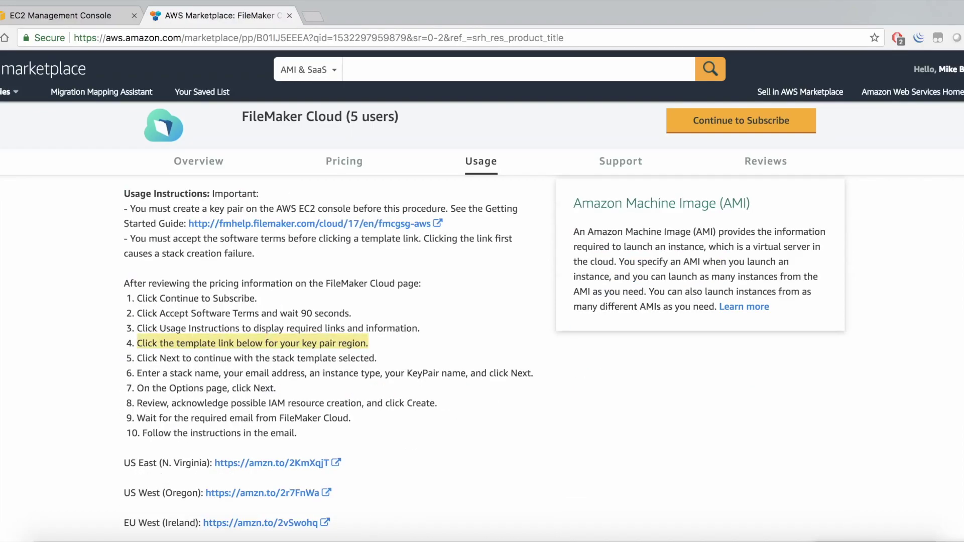
{"action": "scroll", "coordinate": [482, 358], "scroll_direction": "down", "scroll_amount": 3}
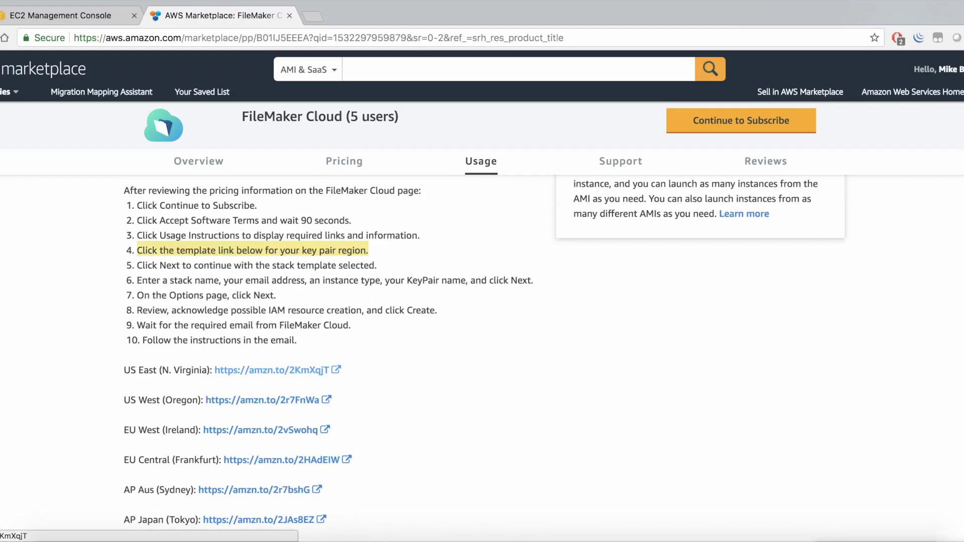
{"action": "scroll", "coordinate": [482, 358], "scroll_direction": "down", "scroll_amount": 1}
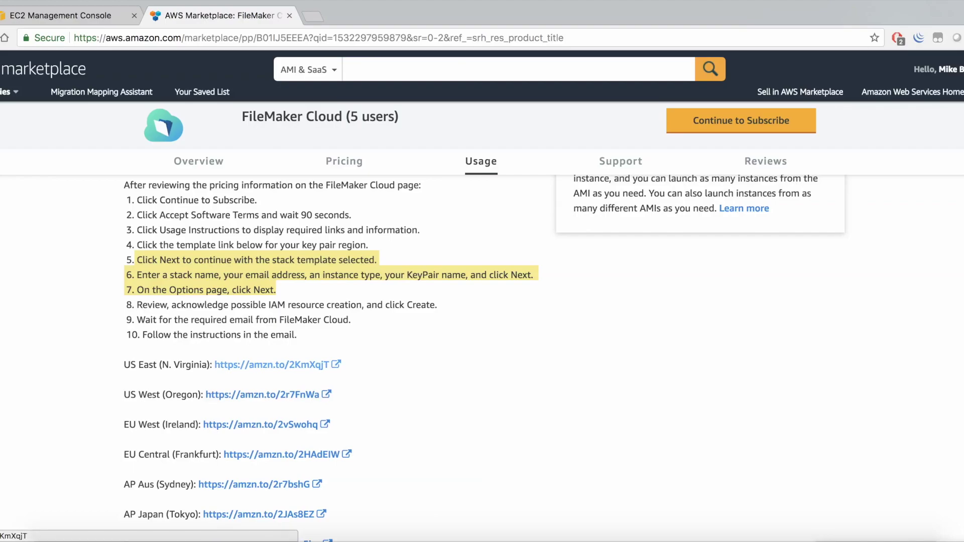
{"action": "left_click", "coordinate": [271, 365]}
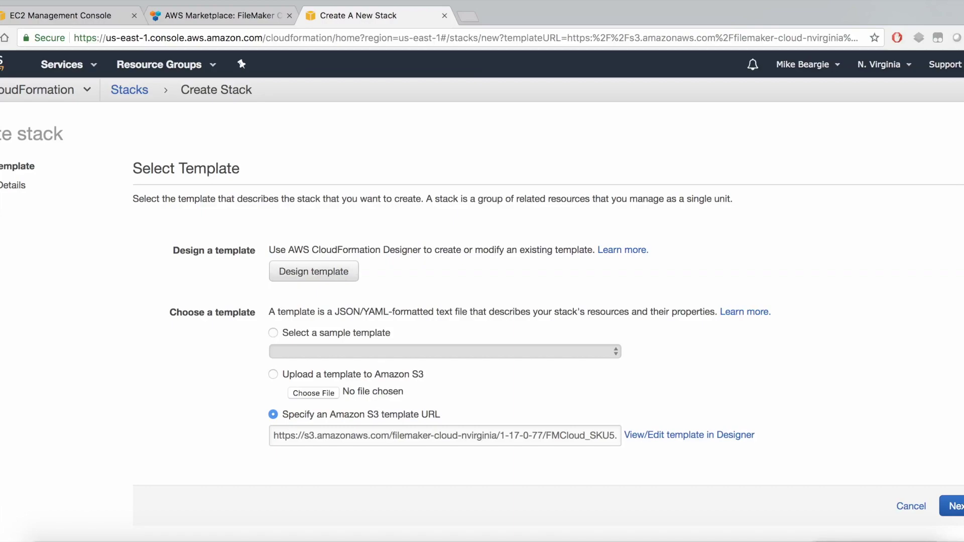
Step: Check that the Amazon S3 template URL points to FMCloud_SKU5.template and continue to the stack details
{"action": "left_click_drag", "start_coordinate": [274, 435], "coordinate": [509, 436]}
{"action": "left_click", "coordinate": [509, 436]}
{"action": "left_click_drag", "start_coordinate": [388, 436], "coordinate": [616, 435]}
{"action": "left_click", "coordinate": [501, 436]}
{"action": "left_click", "coordinate": [542, 436]}
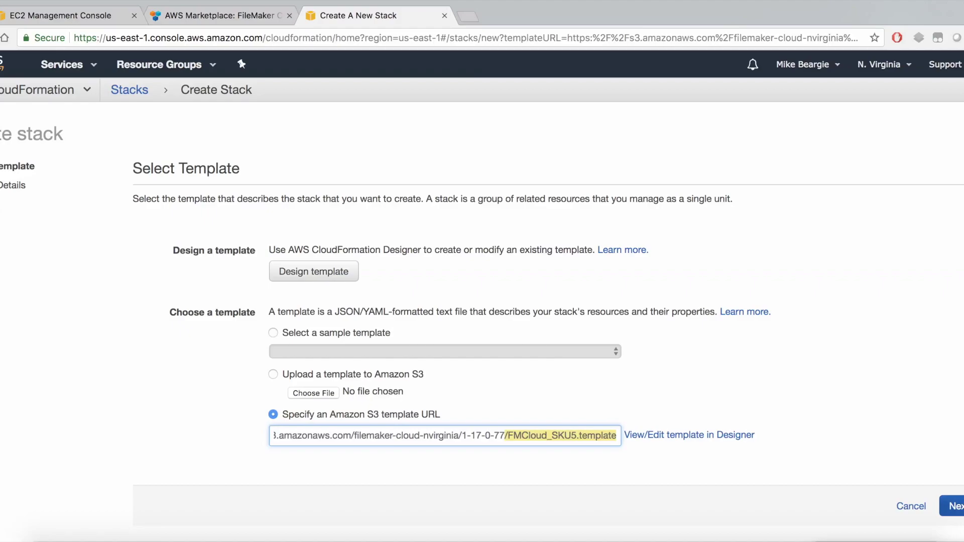
{"action": "left_click", "coordinate": [954, 506]}
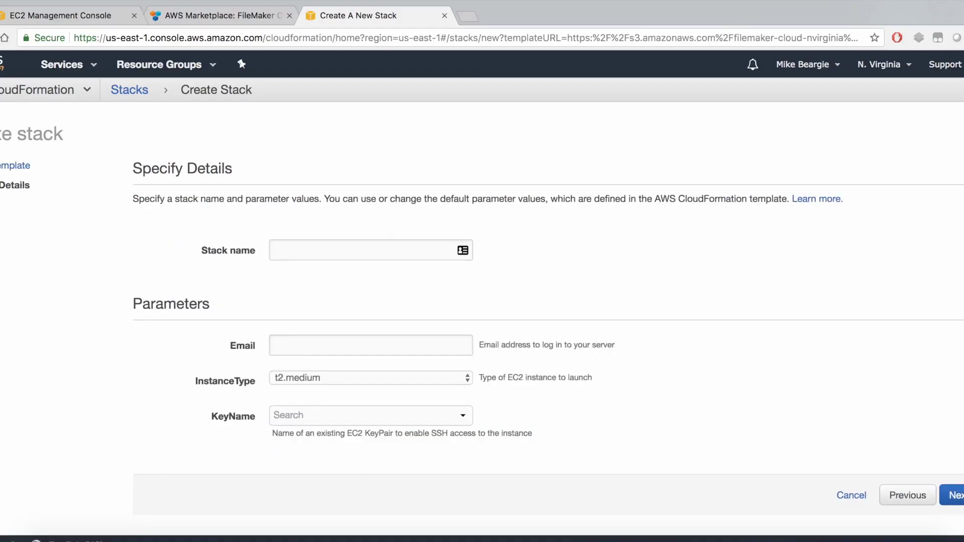
Step: Consult the usage instructions on the required stack details and name the stack FMCloud17MasterClass
{"action": "key", "text": "ctrl+shift+Tab"}
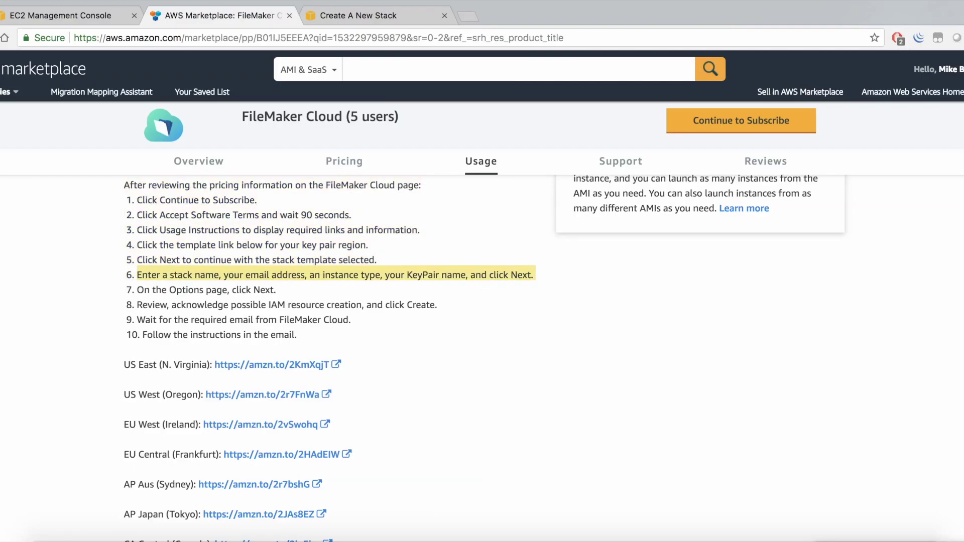
{"action": "left_click", "coordinate": [374, 16]}
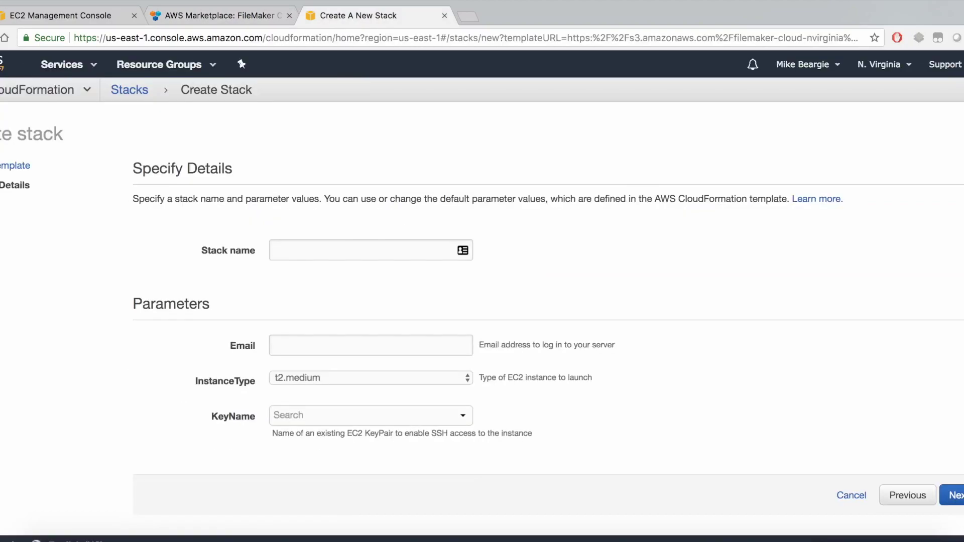
{"action": "type", "text": "Cl"}
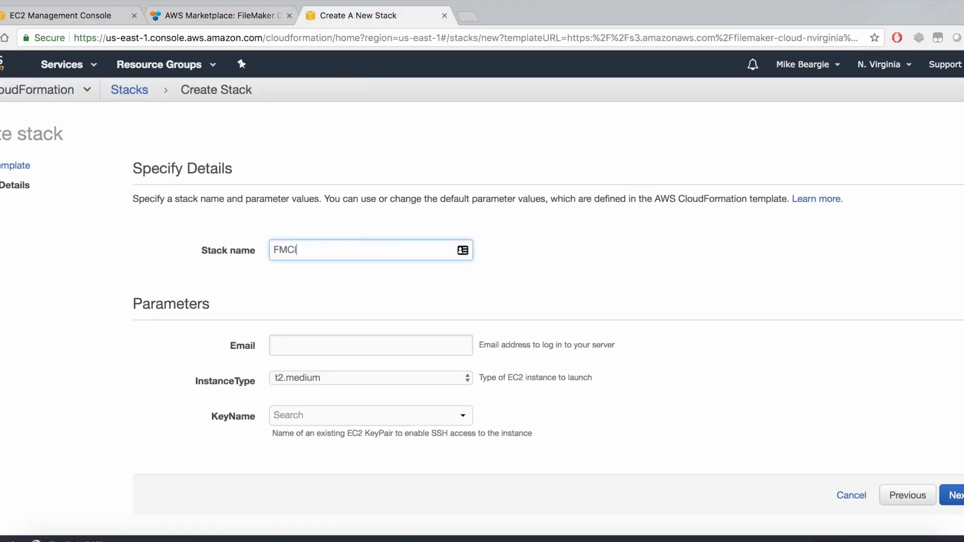
{"action": "type", "text": "oud17MasterClass"}
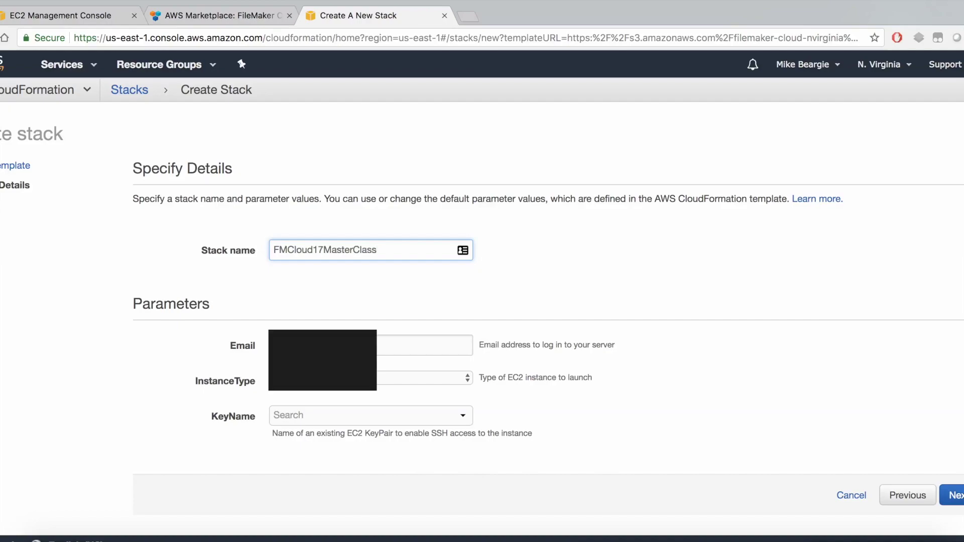
Step: Enter the server login email address in the stack parameters and choose FMCloud17 as the key pair name
{"action": "left_click", "coordinate": [323, 345]}
{"action": "left_click", "coordinate": [322, 365]}
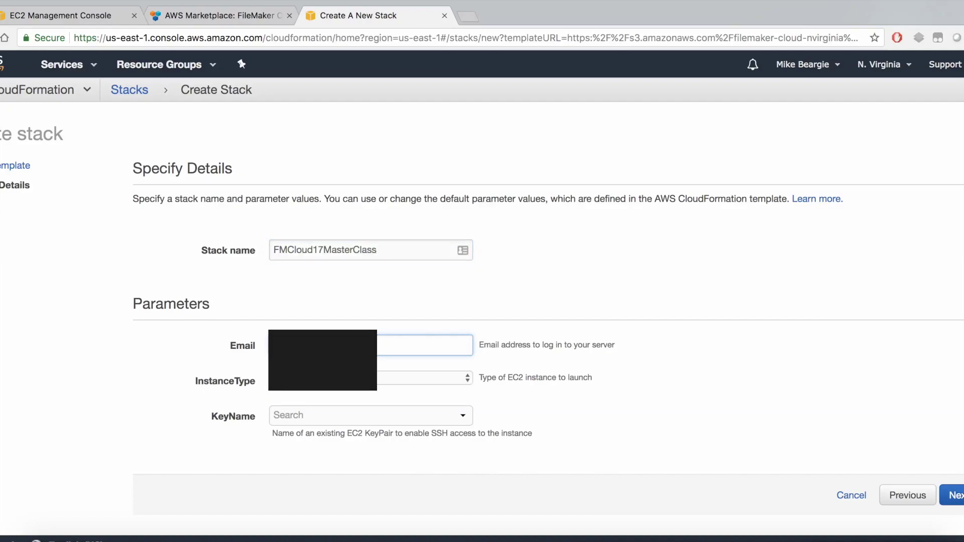
{"action": "type", "text": "m"}
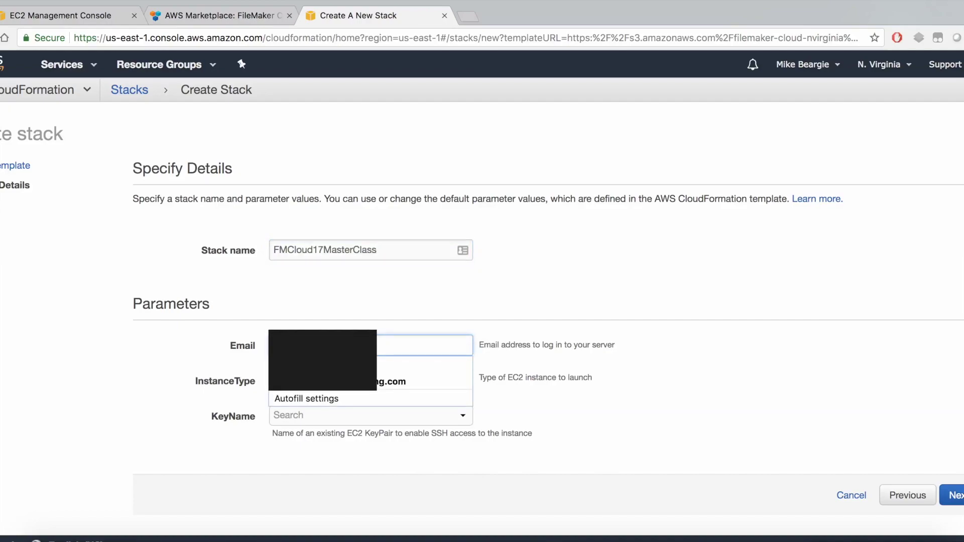
{"action": "type", "text": "ike"}
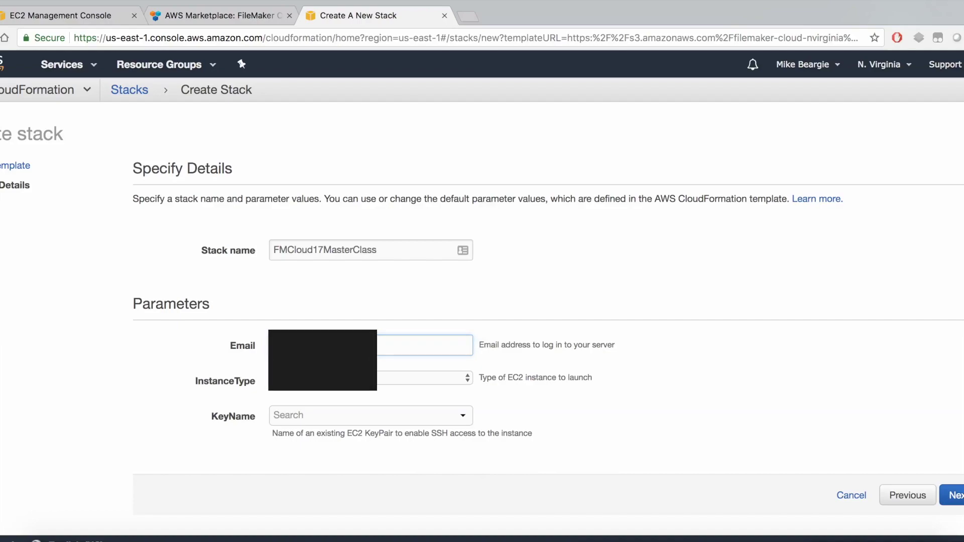
{"action": "key", "text": "Tab"}
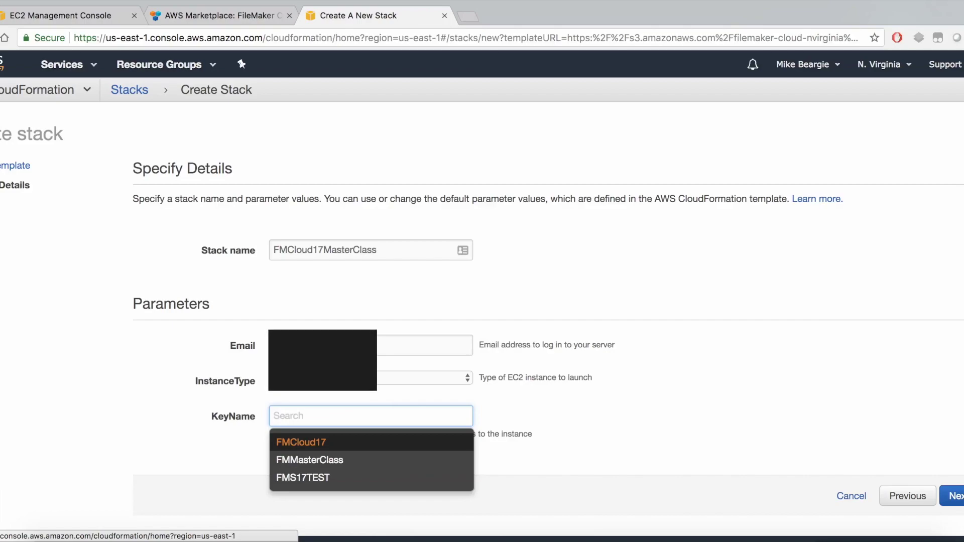
{"action": "key", "text": "Return"}
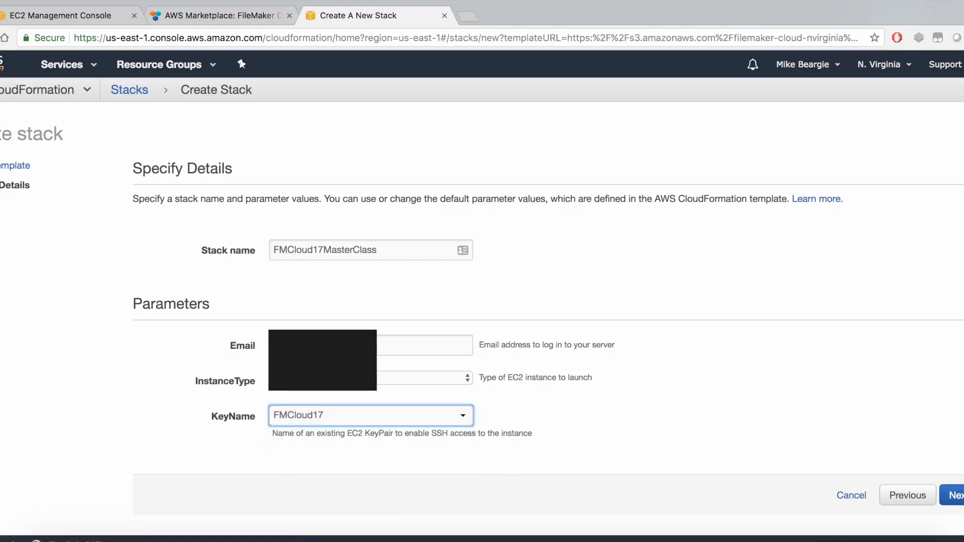
Step: Continue to the stack options, check the usage instructions, and proceed to the review with the default options
{"action": "scroll", "coordinate": [482, 294], "scroll_direction": "down", "scroll_amount": 1}
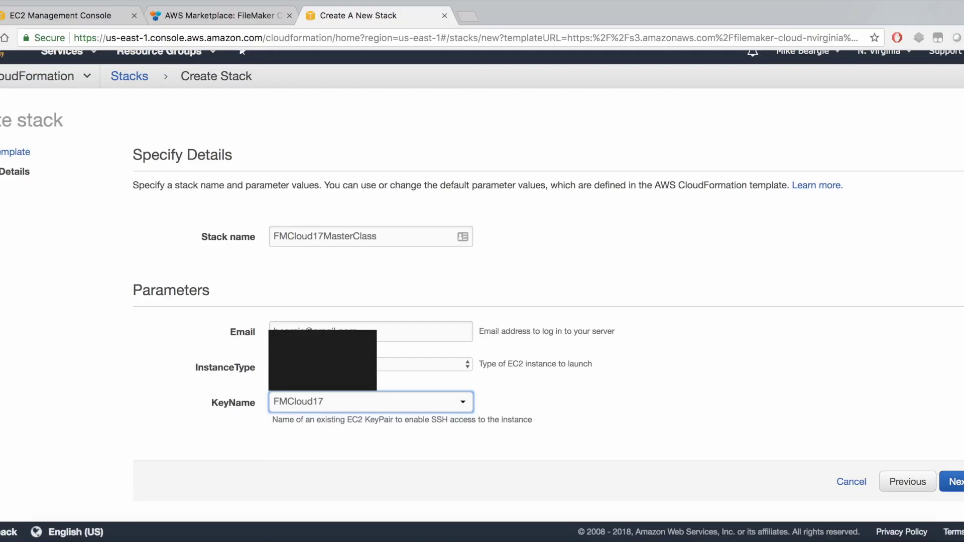
{"action": "left_click", "coordinate": [956, 481]}
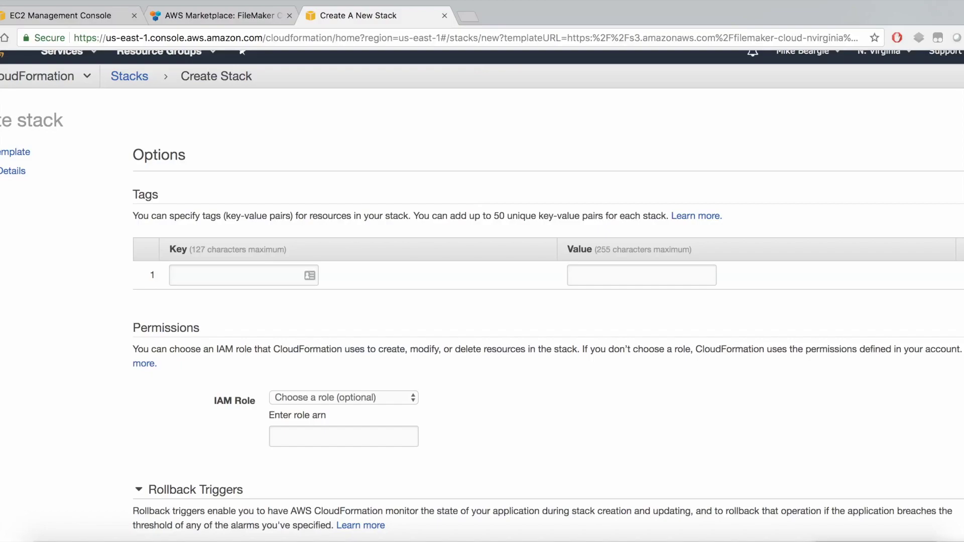
{"action": "scroll", "coordinate": [481, 291], "scroll_direction": "down", "scroll_amount": 2}
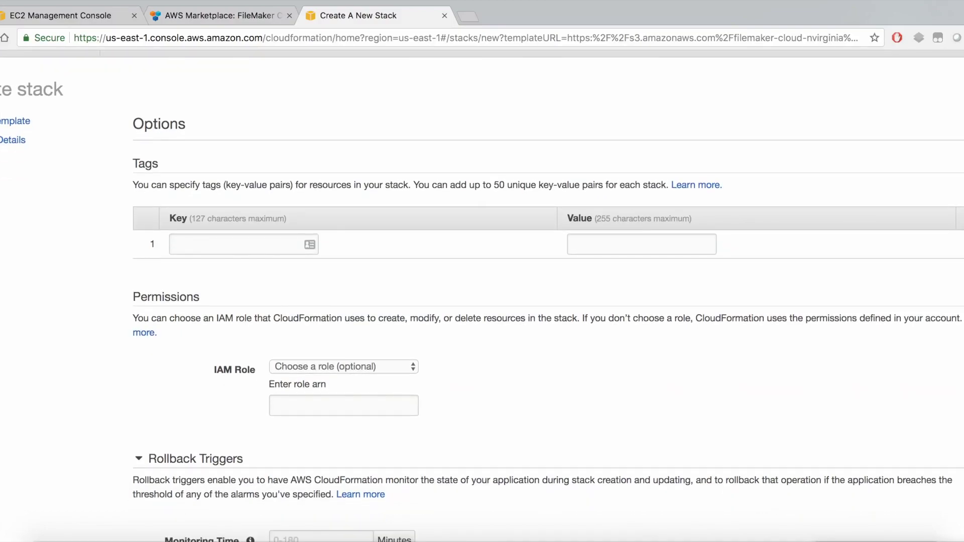
{"action": "scroll", "coordinate": [482, 291], "scroll_direction": "down", "scroll_amount": 5}
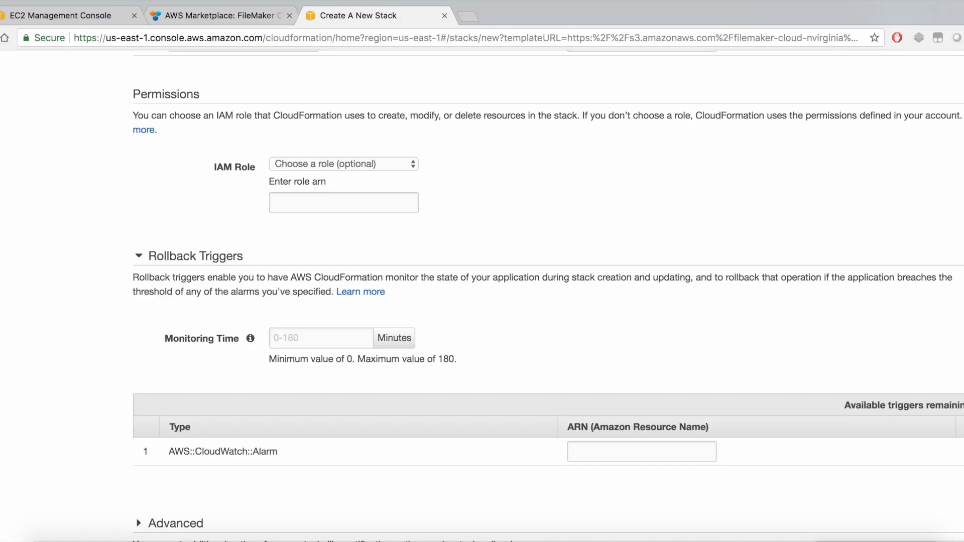
{"action": "scroll", "coordinate": [482, 290], "scroll_direction": "down", "scroll_amount": 3}
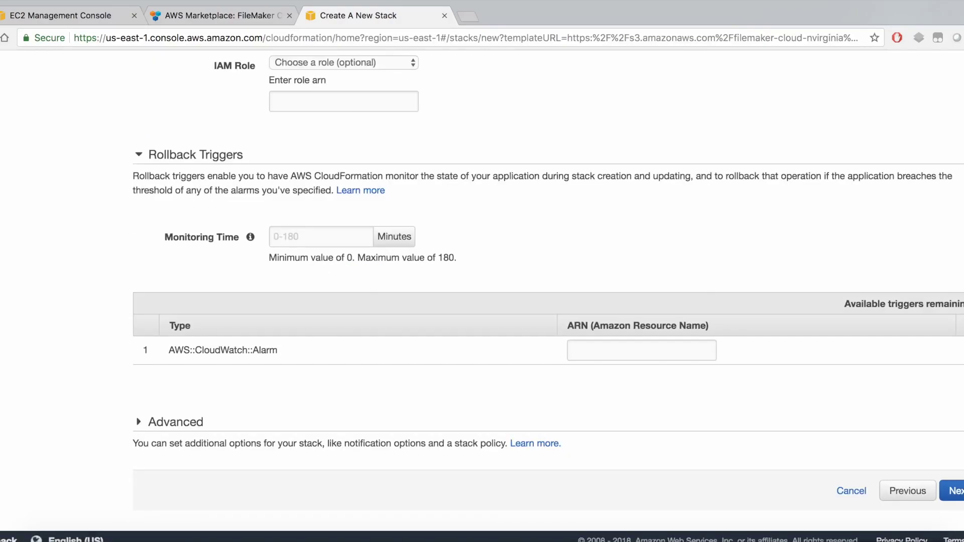
{"action": "left_click", "coordinate": [221, 16]}
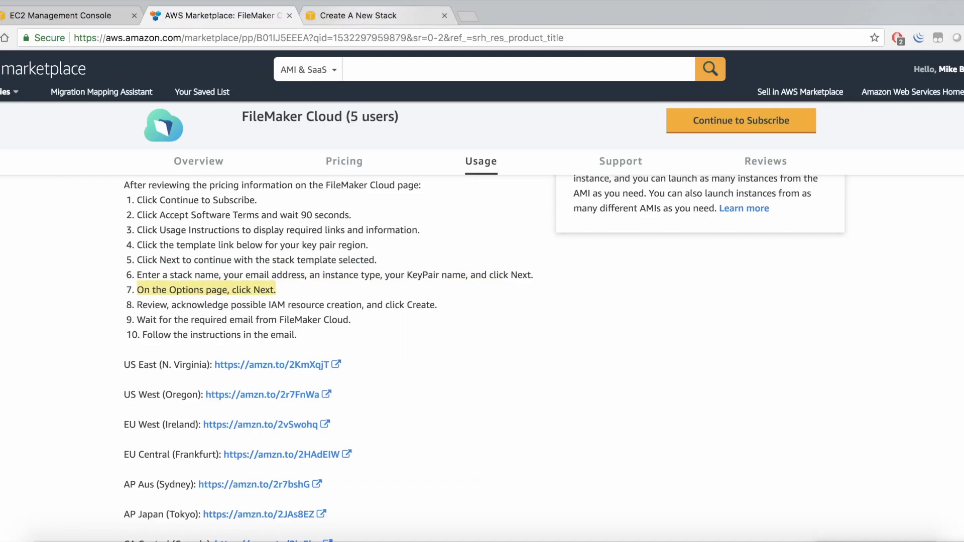
{"action": "key", "text": "ctrl+Tab"}
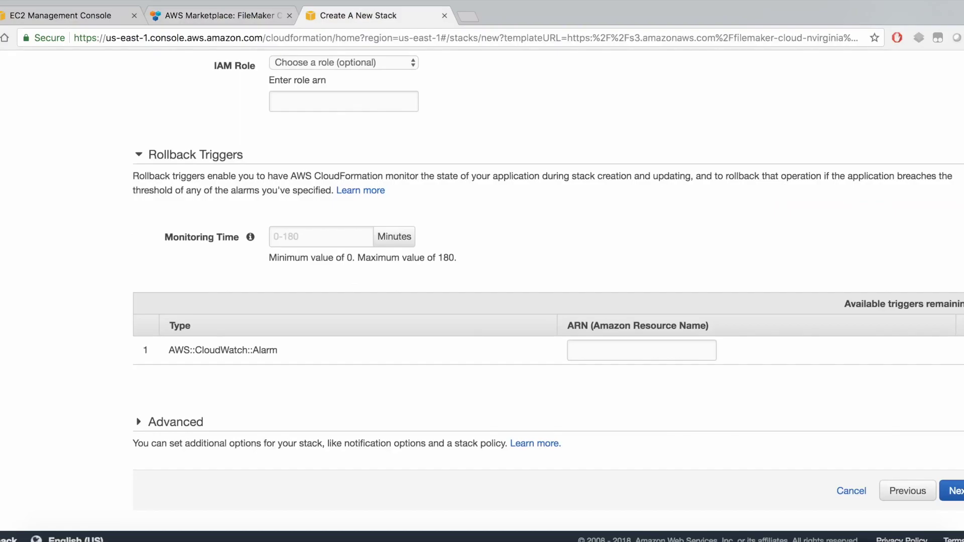
{"action": "left_click", "coordinate": [952, 490]}
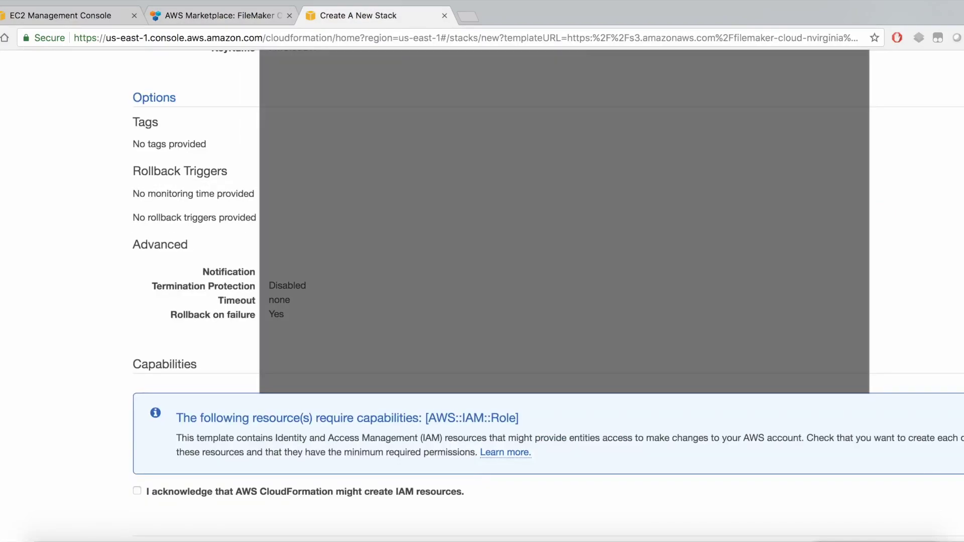
Step: Review the stack settings, acknowledge that AWS CloudFormation might create IAM resources, and create the stack
{"action": "scroll", "coordinate": [929, 452], "scroll_direction": "up", "scroll_amount": 7}
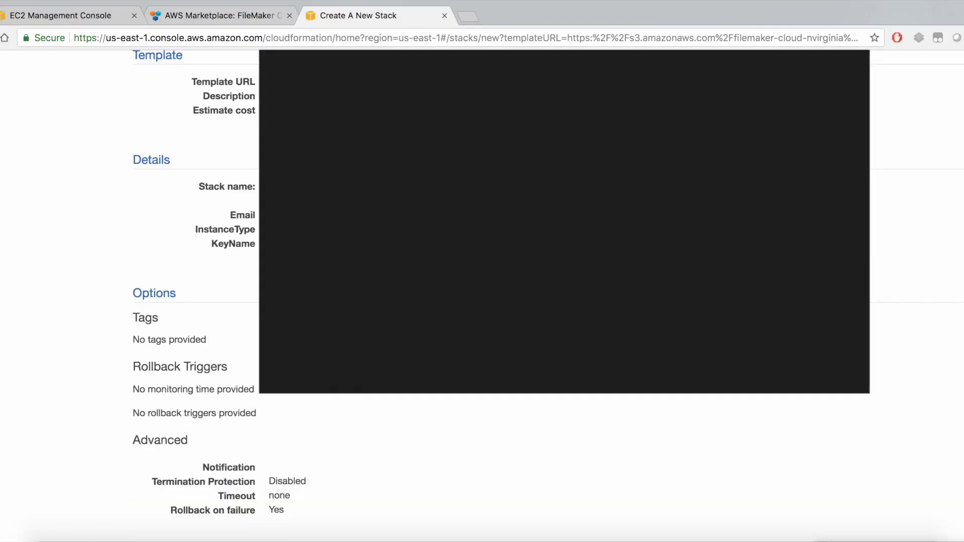
{"action": "scroll", "coordinate": [482, 296], "scroll_direction": "down", "scroll_amount": 5}
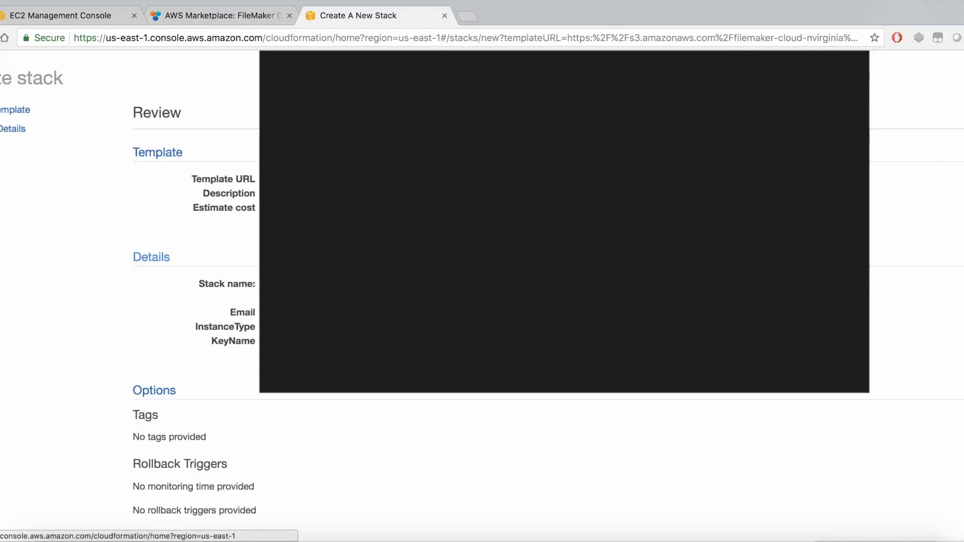
{"action": "scroll", "coordinate": [482, 296], "scroll_direction": "down", "scroll_amount": 4}
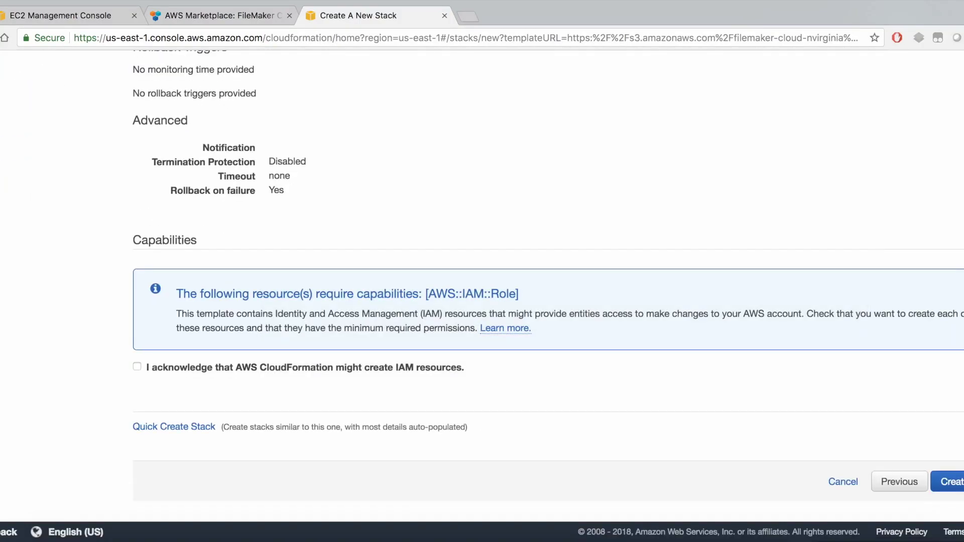
{"action": "left_click", "coordinate": [137, 366]}
{"action": "left_click", "coordinate": [215, 16]}
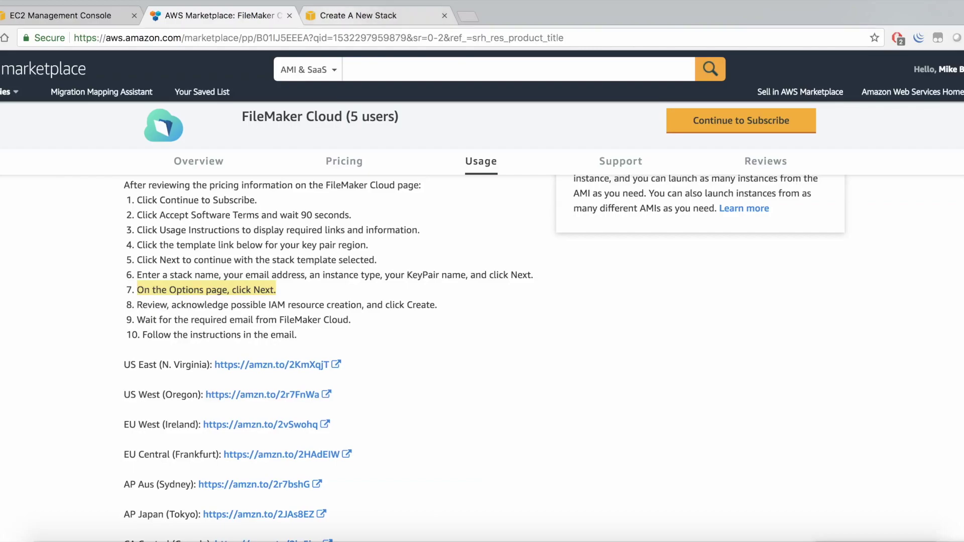
{"action": "left_click", "coordinate": [351, 16]}
{"action": "key", "text": "ctrl+shift+Tab"}
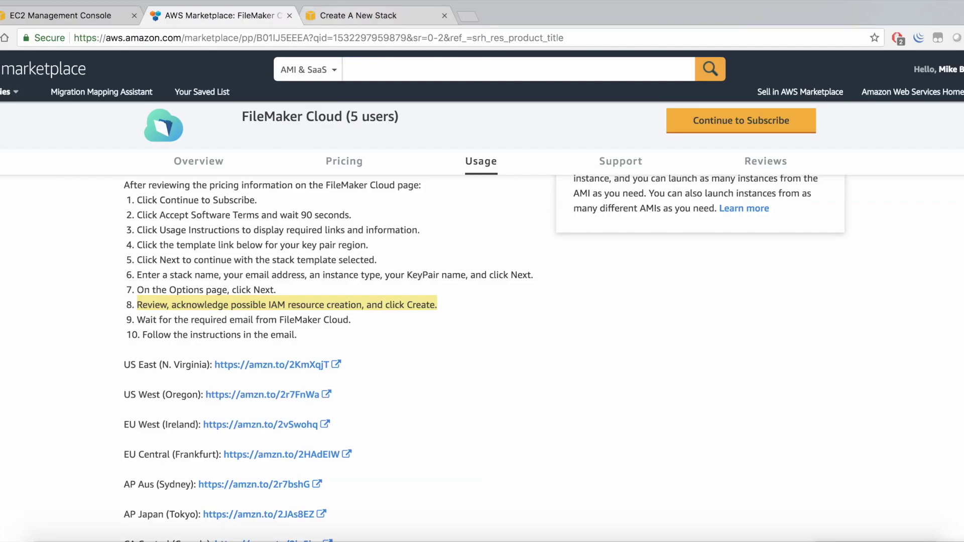
{"action": "left_click", "coordinate": [352, 16]}
{"action": "left_click", "coordinate": [952, 481]}
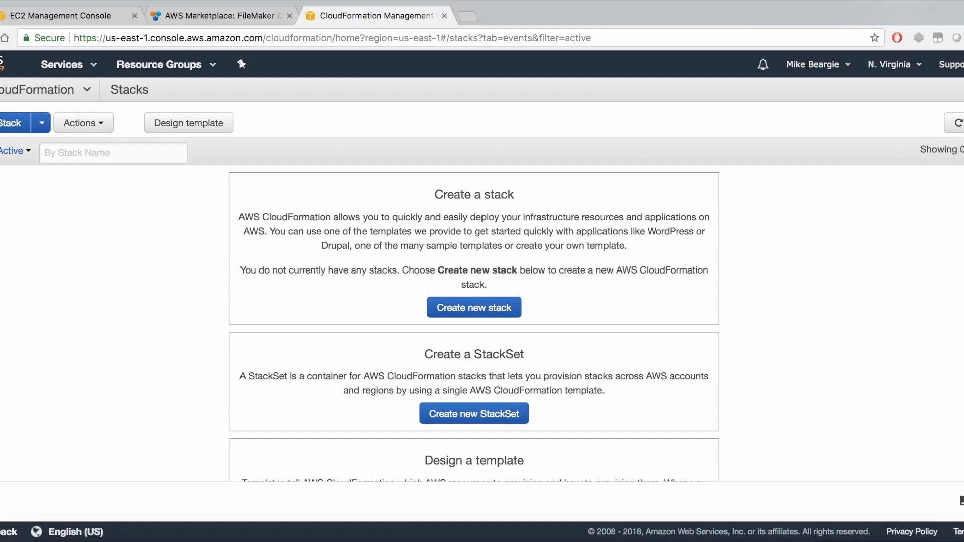
Step: Look over the CloudFormation stacks page and return to the Marketplace usage instructions for what follows stack creation
{"action": "scroll", "coordinate": [474, 321], "scroll_direction": "down", "scroll_amount": 5}
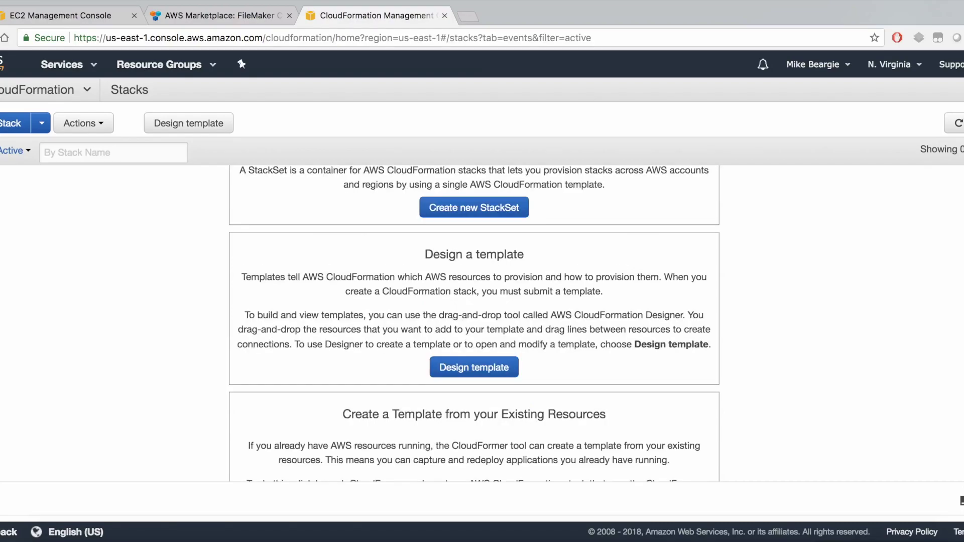
{"action": "scroll", "coordinate": [474, 321], "scroll_direction": "up", "scroll_amount": 5}
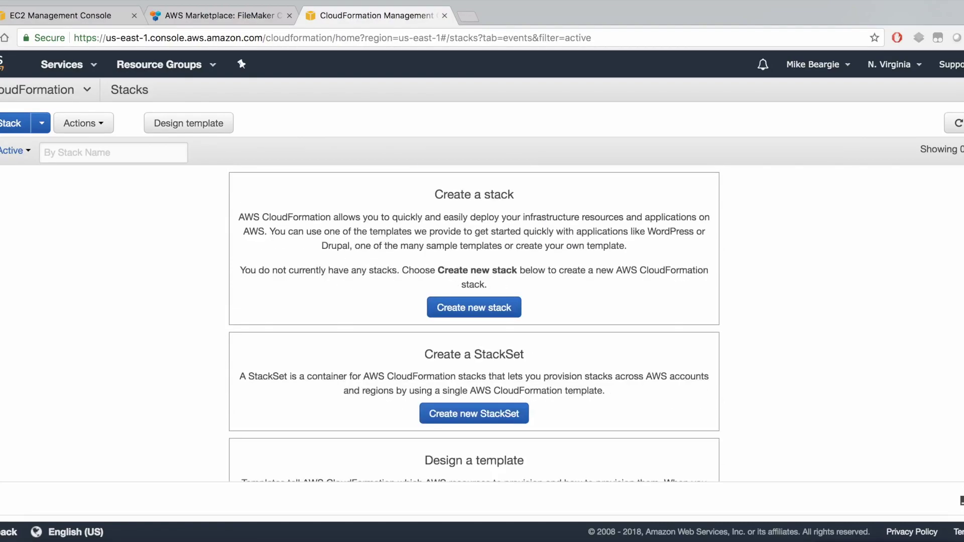
{"action": "left_click", "coordinate": [220, 16]}
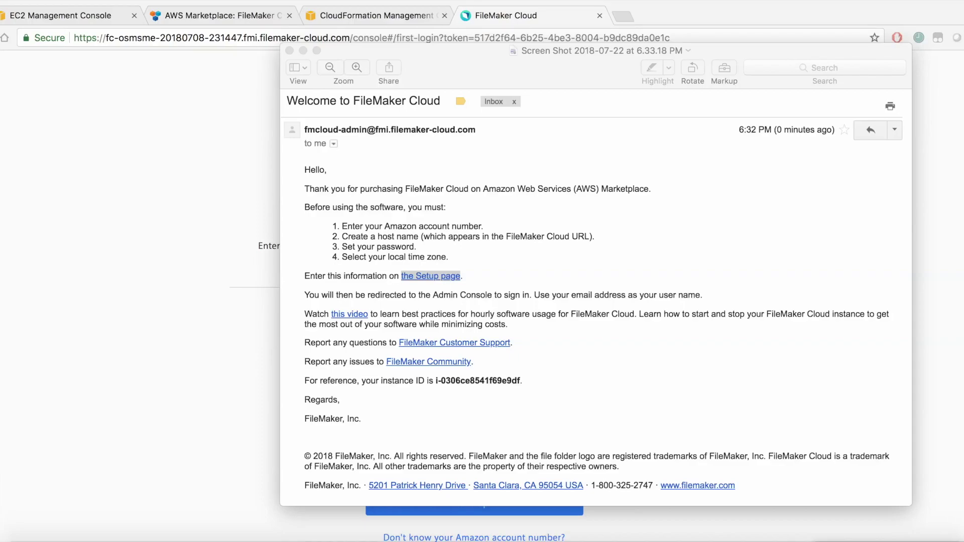
Step: Close the FileMaker Cloud welcome email and open the AWS account settings to get the account ID for the setup form
{"action": "left_click", "coordinate": [289, 51]}
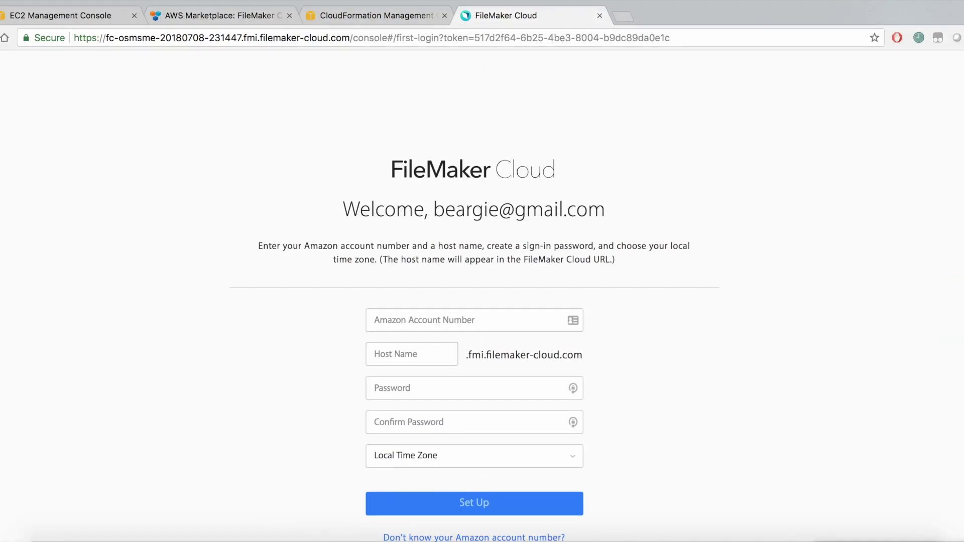
{"action": "scroll", "coordinate": [474, 301], "scroll_direction": "down", "scroll_amount": 2}
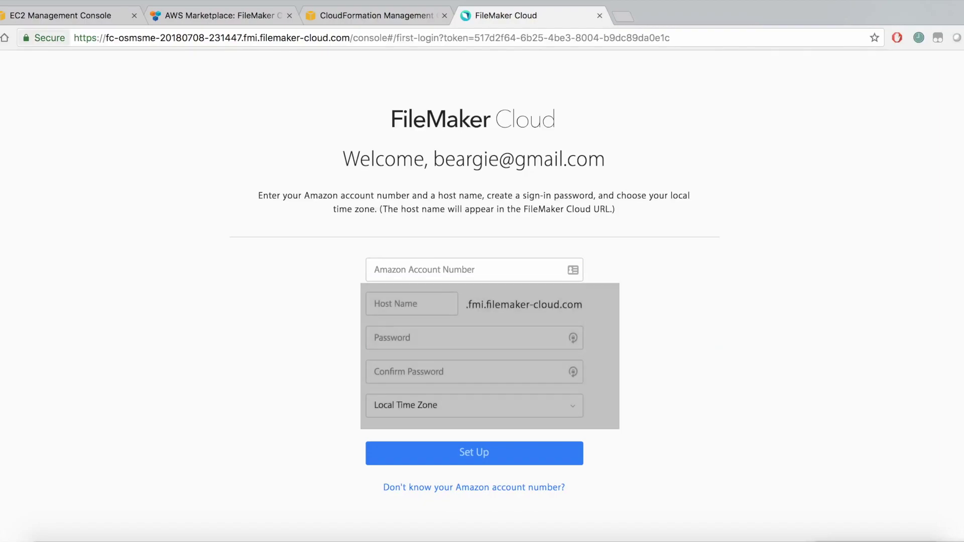
{"action": "left_click", "coordinate": [65, 15]}
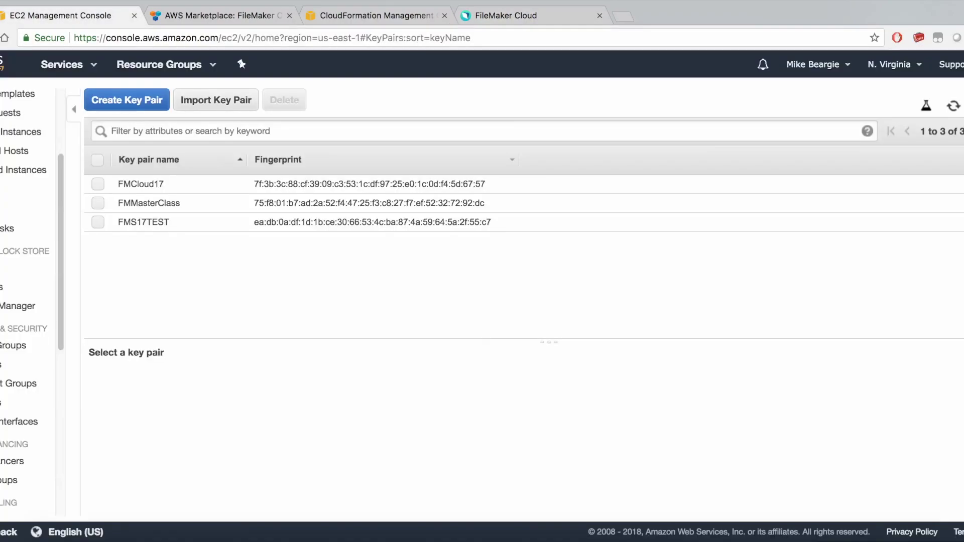
{"action": "left_click", "coordinate": [813, 64]}
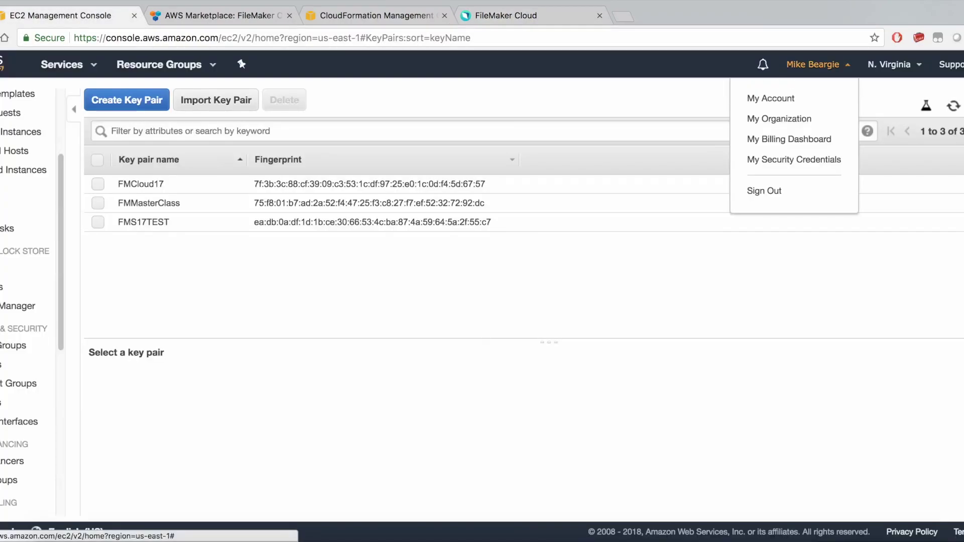
{"action": "left_click", "coordinate": [770, 97]}
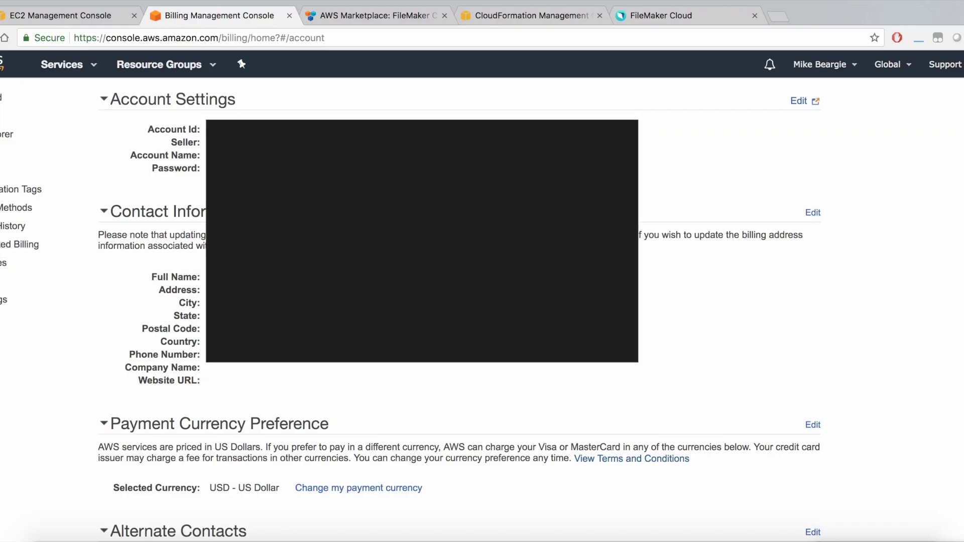
Step: Paste the Amazon account number into the FileMaker Cloud setup form
{"action": "left_click", "coordinate": [673, 16]}
{"action": "left_click", "coordinate": [405, 270]}
{"action": "right_click", "coordinate": [405, 269]}
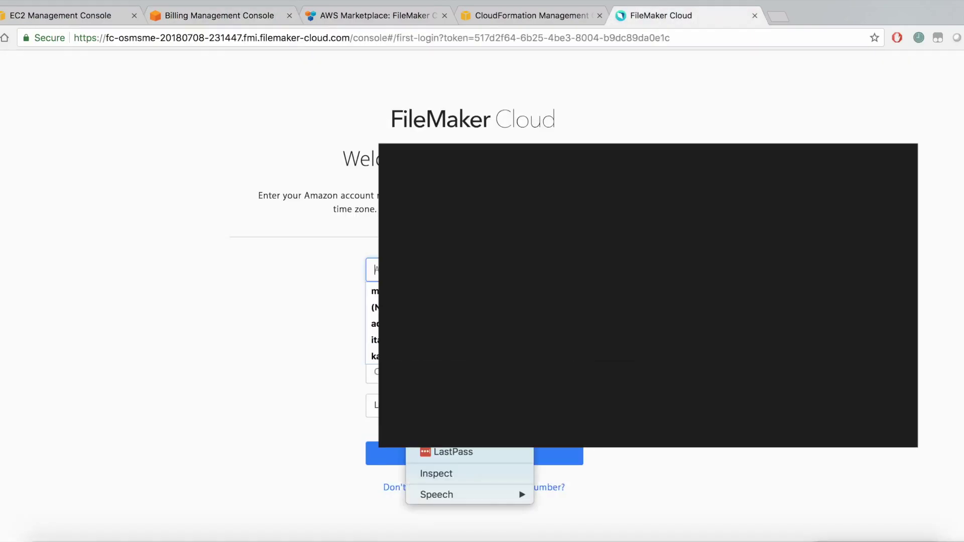
{"action": "left_click", "coordinate": [432, 344]}
Step: Enter fmservermasterclass as the host name, and fill in the password and its confirmation
{"action": "key", "text": "Tab"}
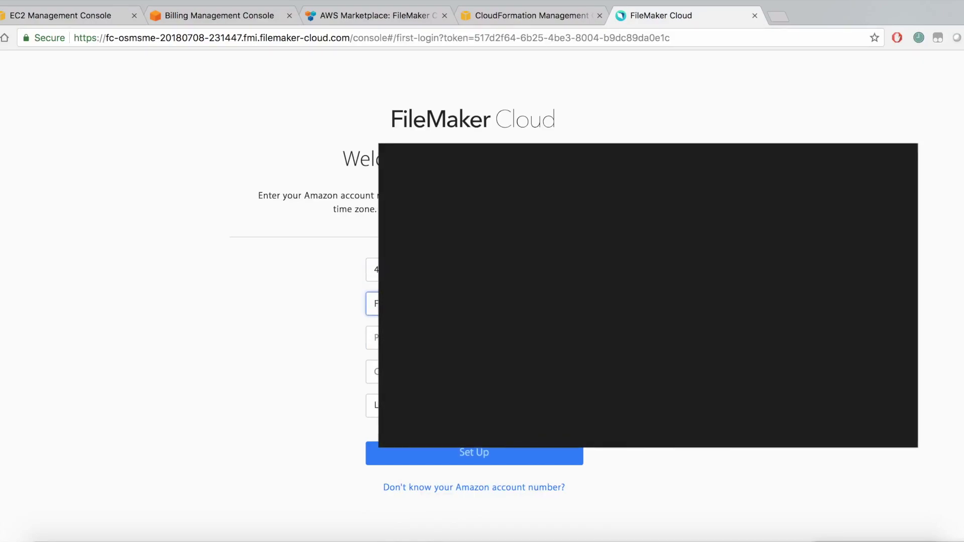
{"action": "type", "text": "M"}
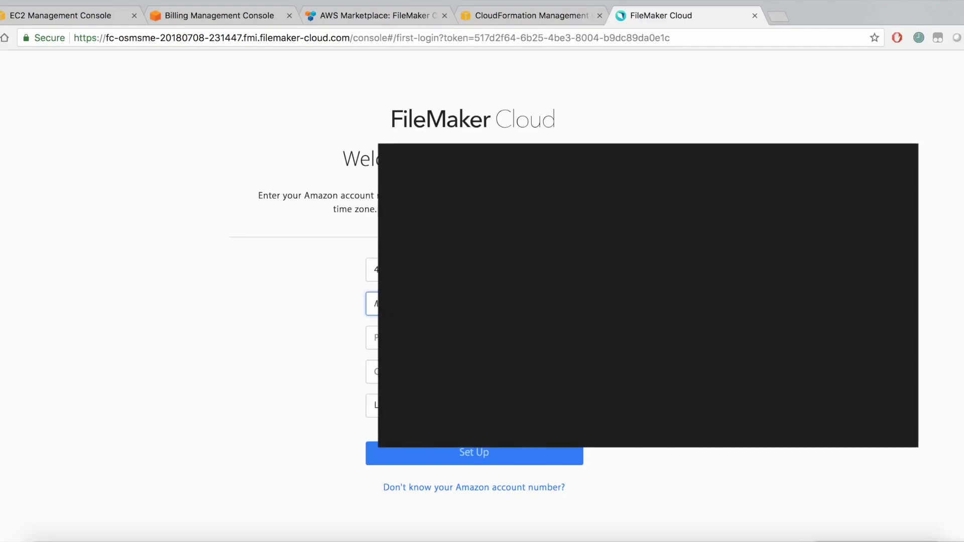
{"action": "left_click", "coordinate": [375, 338]}
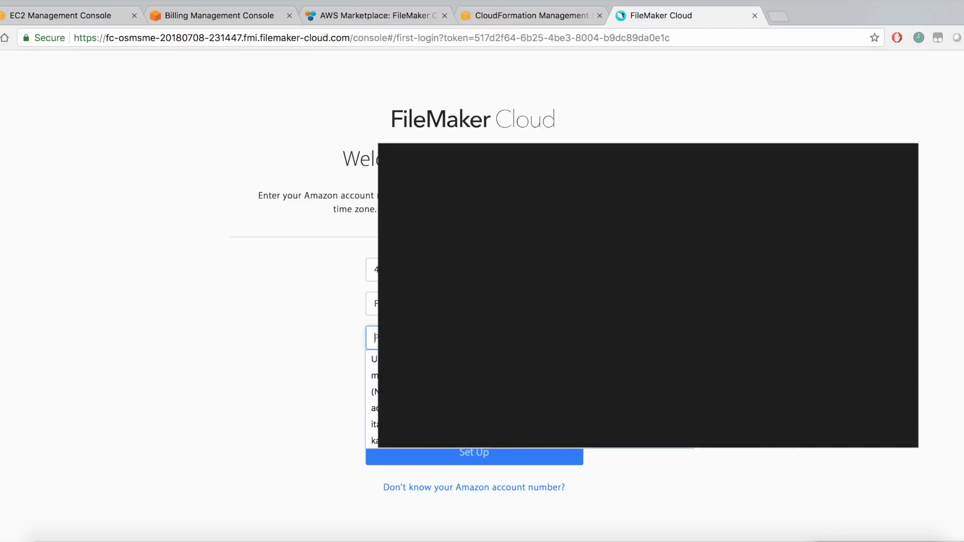
{"action": "type", "text": "••"}
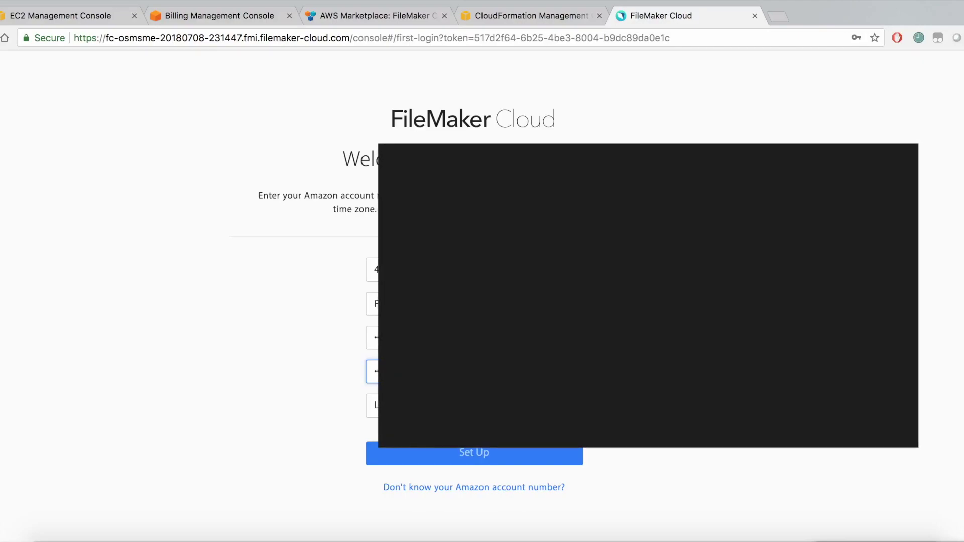
Step: Choose the local time zone from the America entries in the FileMaker Cloud setup form
{"action": "left_click", "coordinate": [467, 405]}
{"action": "scroll", "coordinate": [467, 427], "scroll_direction": "down", "scroll_amount": 10}
{"action": "scroll", "coordinate": [467, 477], "scroll_direction": "down", "scroll_amount": 20}
{"action": "scroll", "coordinate": [467, 443], "scroll_direction": "down", "scroll_amount": 5}
{"action": "scroll", "coordinate": [467, 275], "scroll_direction": "up", "scroll_amount": 5}
{"action": "scroll", "coordinate": [467, 482], "scroll_direction": "up", "scroll_amount": 5}
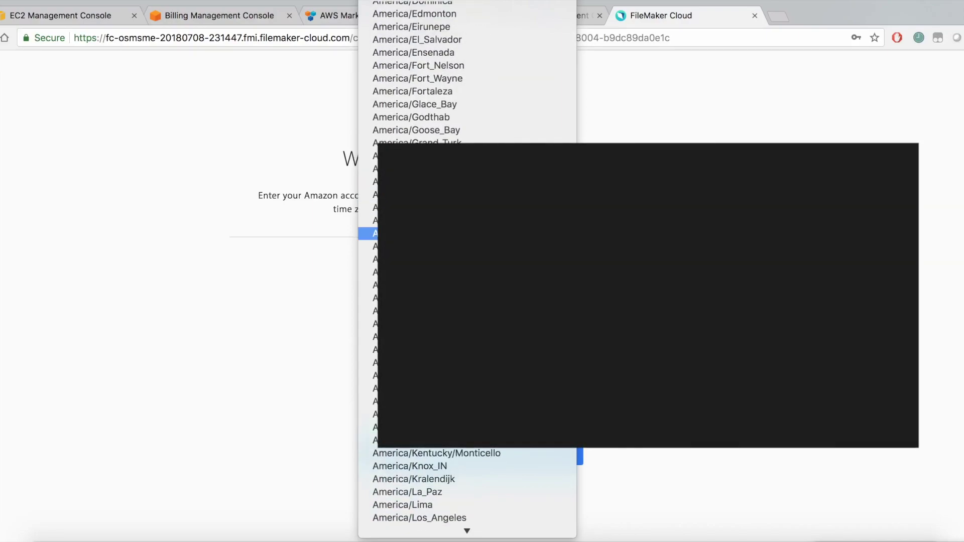
{"action": "scroll", "coordinate": [467, 388], "scroll_direction": "down", "scroll_amount": 10}
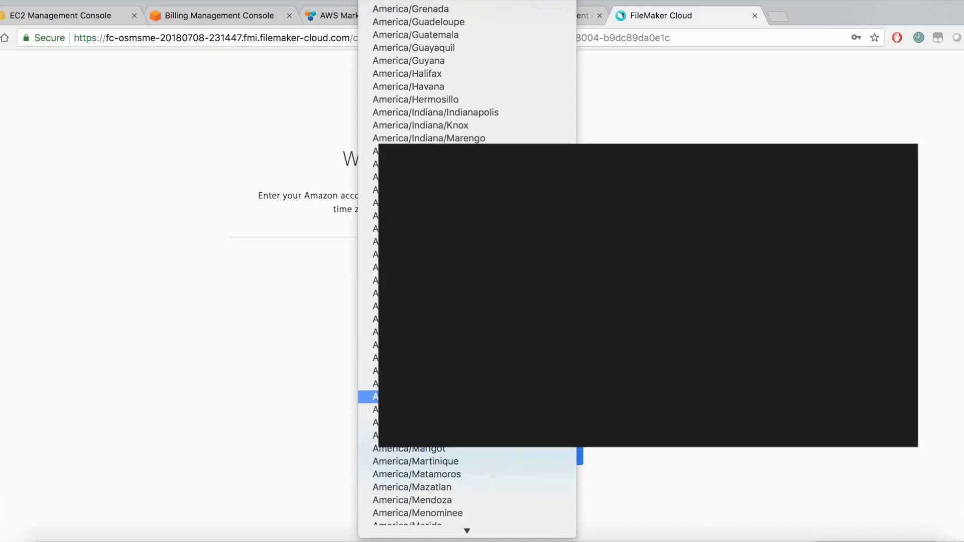
{"action": "scroll", "coordinate": [467, 388], "scroll_direction": "down", "scroll_amount": 10}
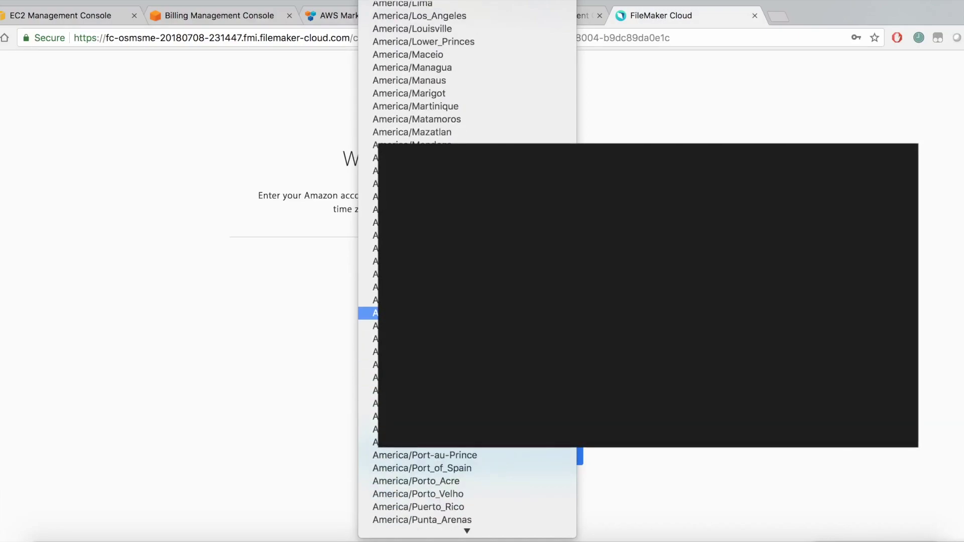
{"action": "left_click", "coordinate": [467, 300]}
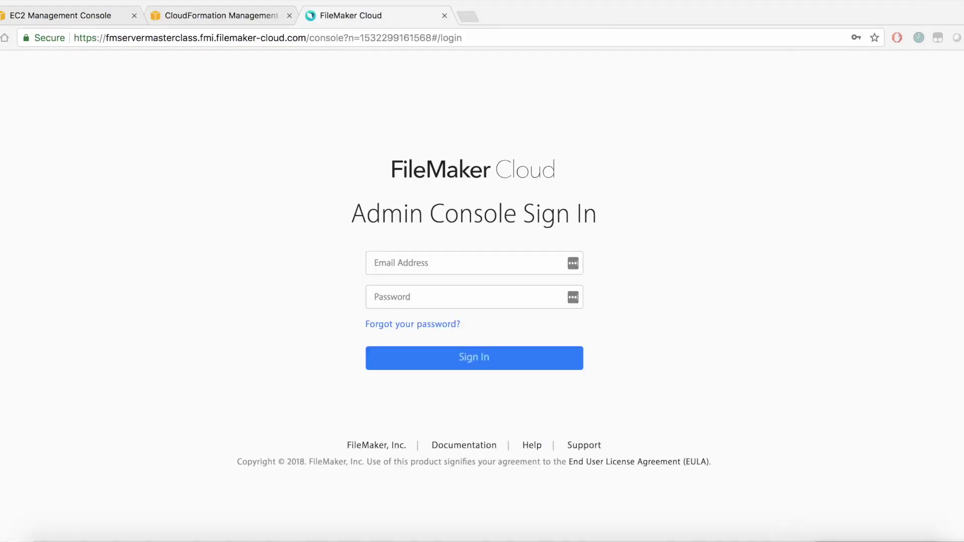
Step: Sign in to the FileMaker Cloud Admin Console with the email address and account password
{"action": "left_click", "coordinate": [467, 263]}
{"action": "left_click", "coordinate": [466, 263]}
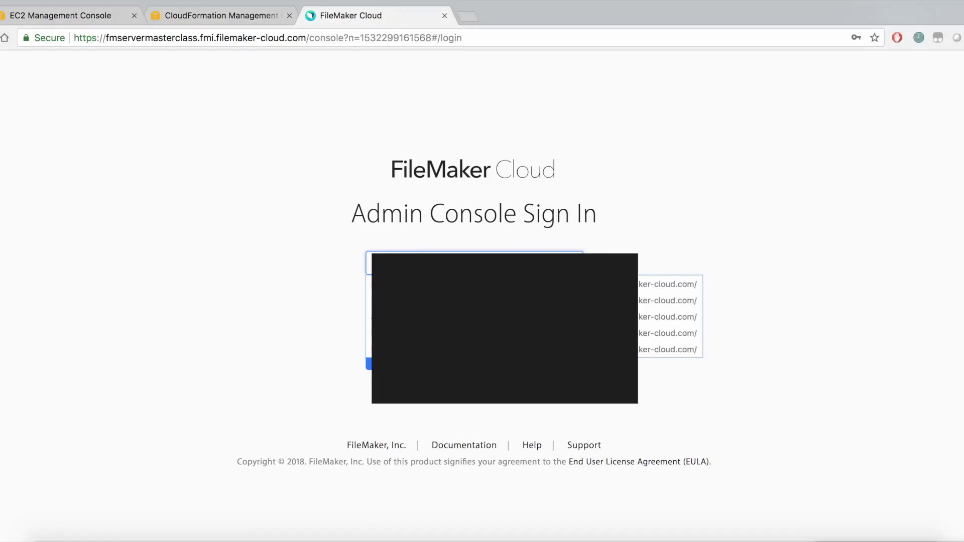
{"action": "type", "text": "r"}
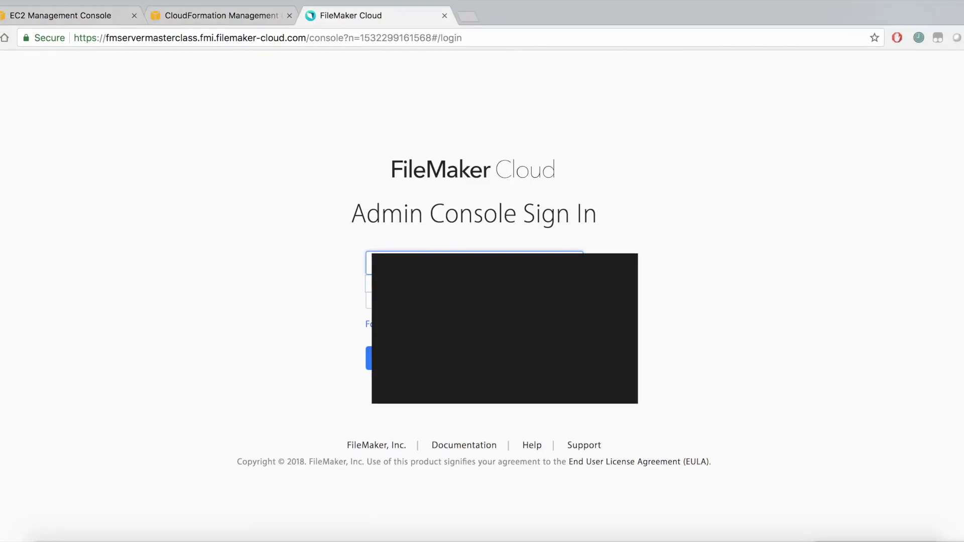
{"action": "key", "text": "Tab"}
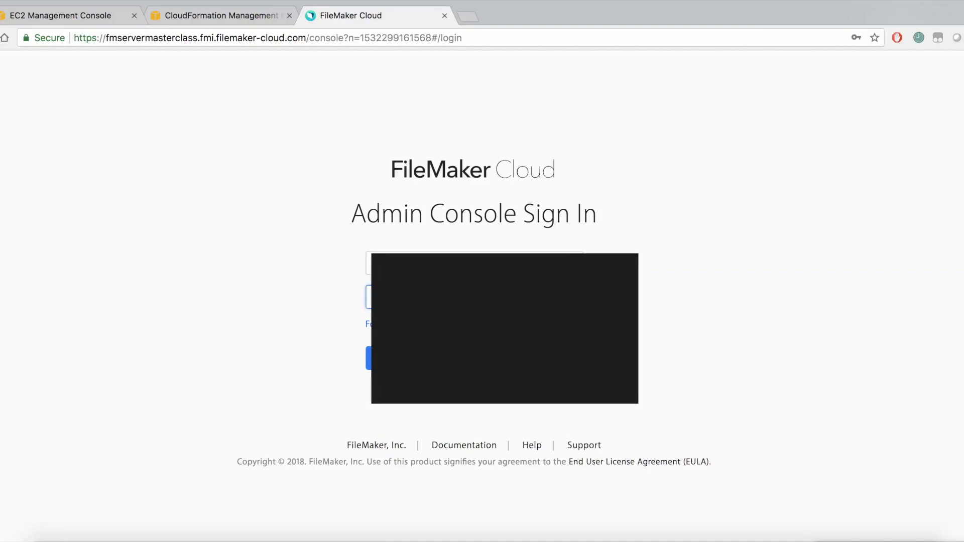
{"action": "key", "text": "Return"}
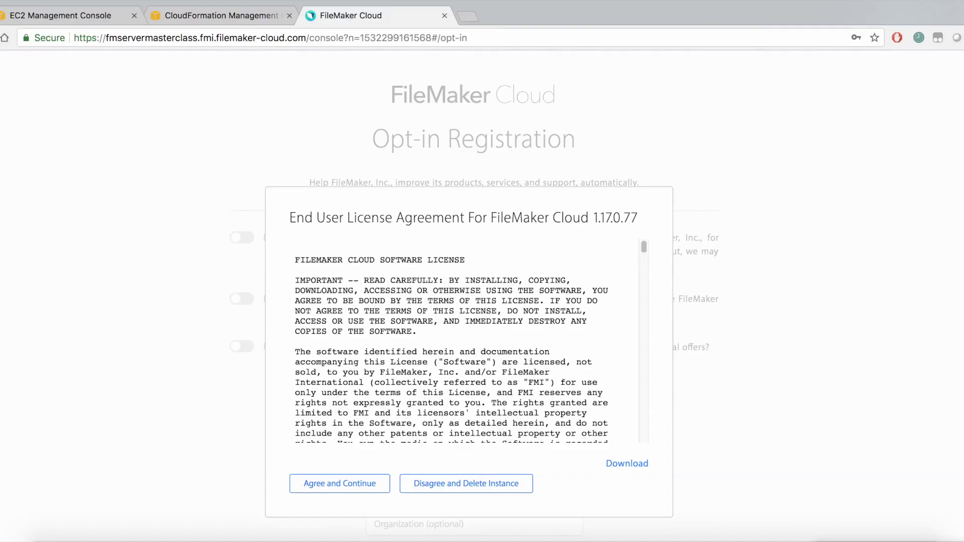
Step: Read through the FileMaker Cloud End User License Agreement, download a copy, and accept it
{"action": "scroll", "coordinate": [451, 341], "scroll_direction": "down", "scroll_amount": 5}
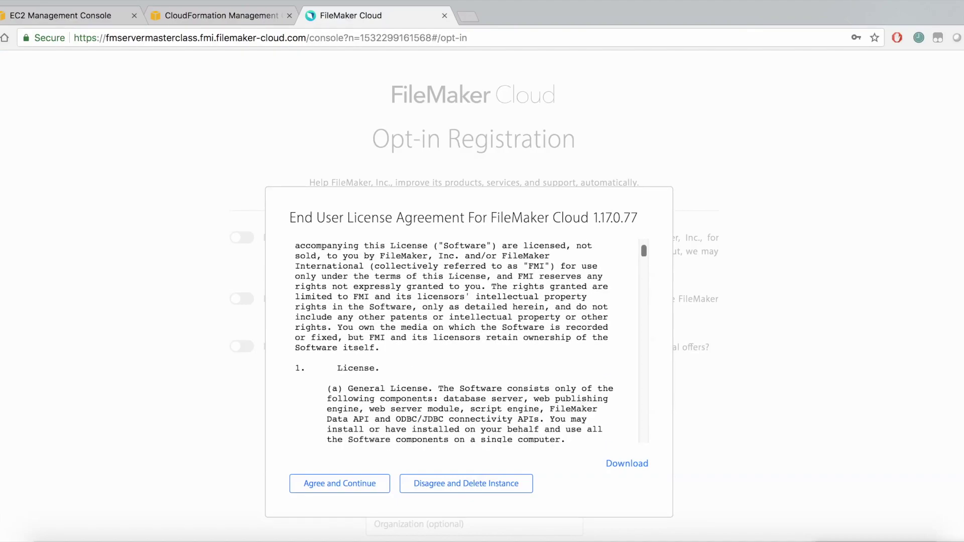
{"action": "scroll", "coordinate": [469, 342], "scroll_direction": "down", "scroll_amount": 15}
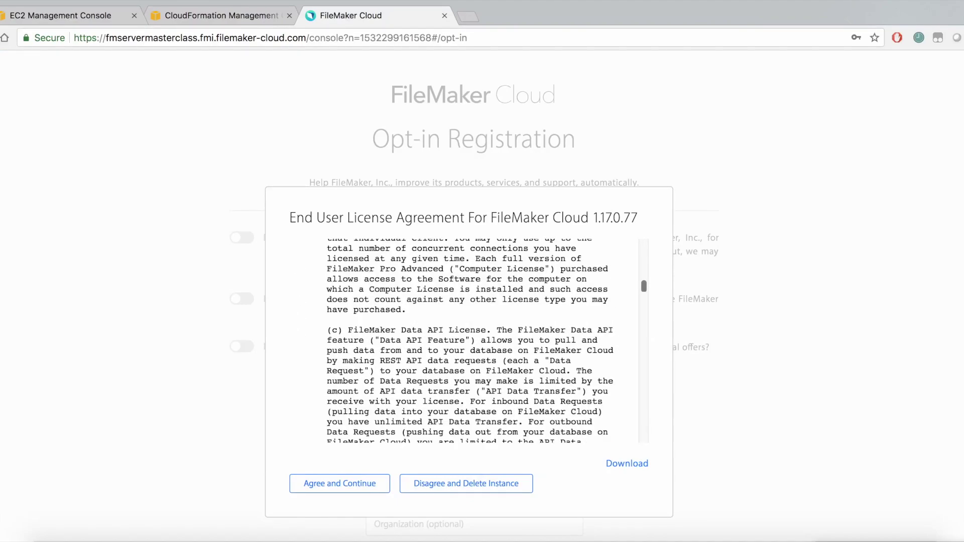
{"action": "scroll", "coordinate": [469, 342], "scroll_direction": "down", "scroll_amount": 20}
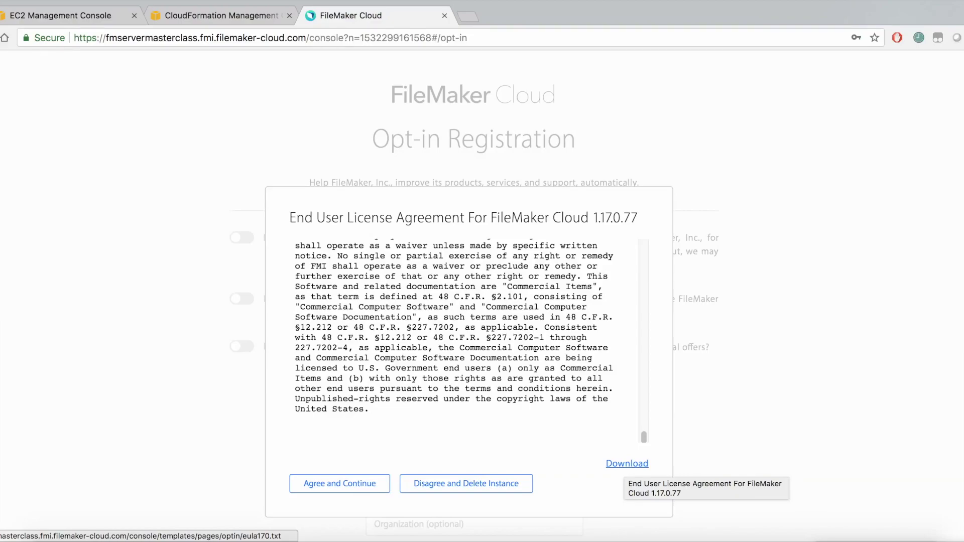
{"action": "left_click", "coordinate": [627, 463]}
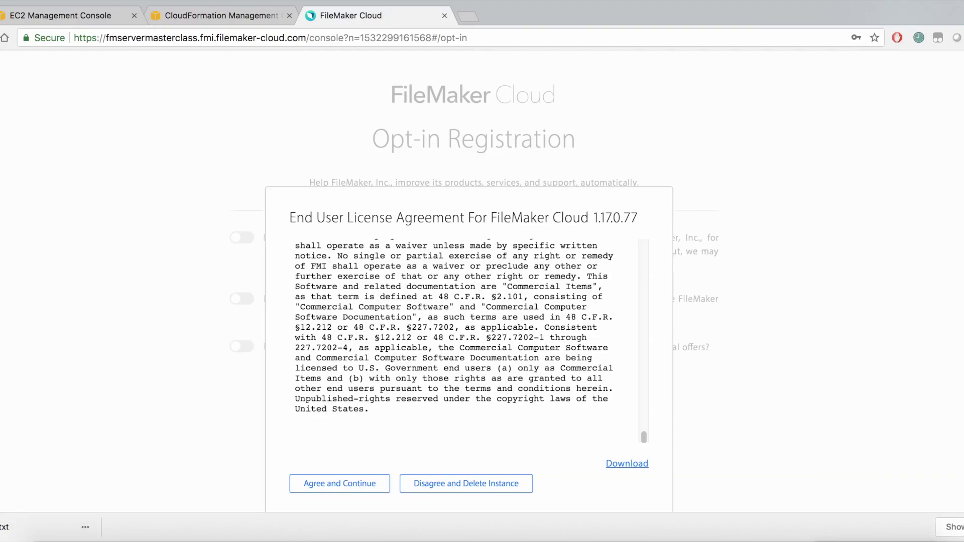
{"action": "left_click", "coordinate": [339, 484]}
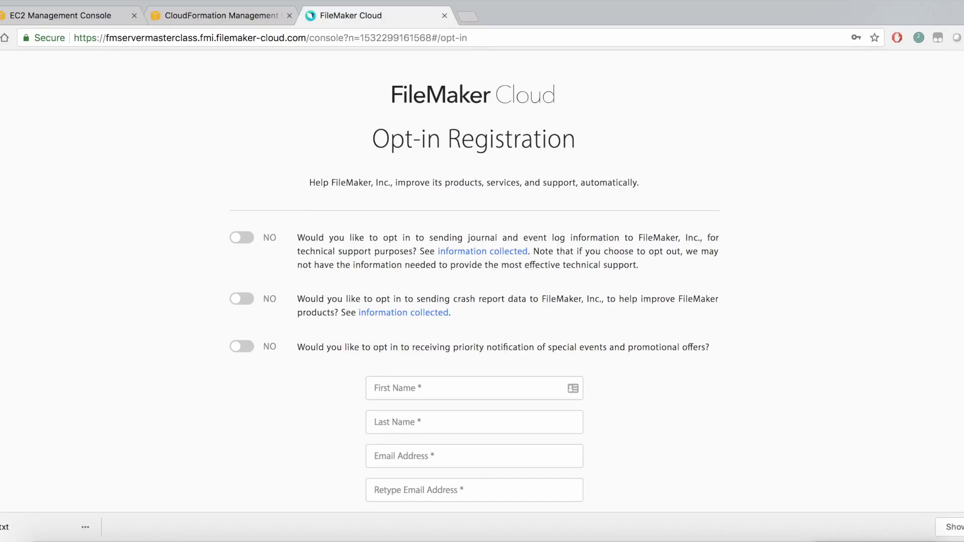
Step: Opt in to sending crash report data to FileMaker, Inc. in the opt-in registration
{"action": "scroll", "coordinate": [474, 281], "scroll_direction": "down", "scroll_amount": 5}
{"action": "scroll", "coordinate": [474, 282], "scroll_direction": "up", "scroll_amount": 5}
{"action": "left_click", "coordinate": [241, 299]}
Step: Fill in the registrant's name and contact details, choose the country, and submit the opt-in registration
{"action": "scroll", "coordinate": [475, 286], "scroll_direction": "down", "scroll_amount": 4}
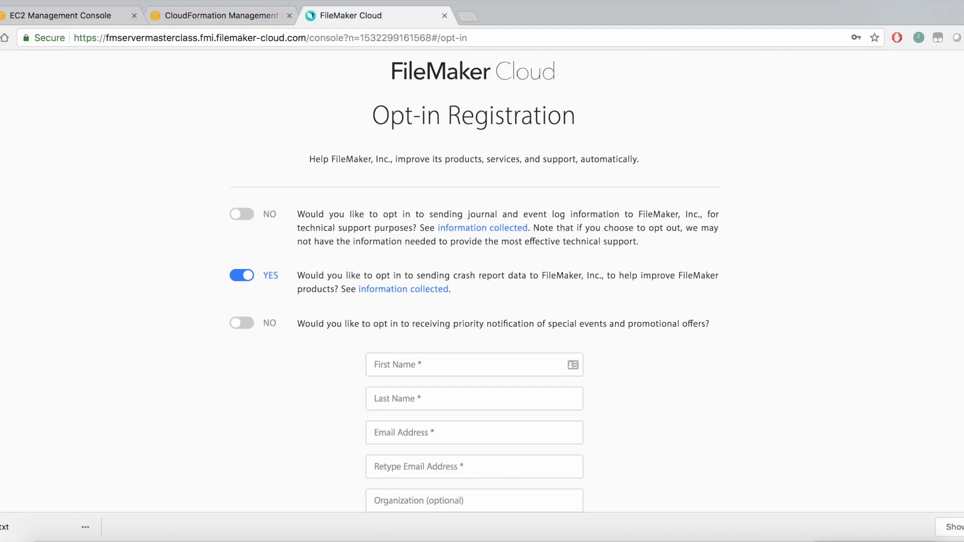
{"action": "left_click", "coordinate": [573, 293]}
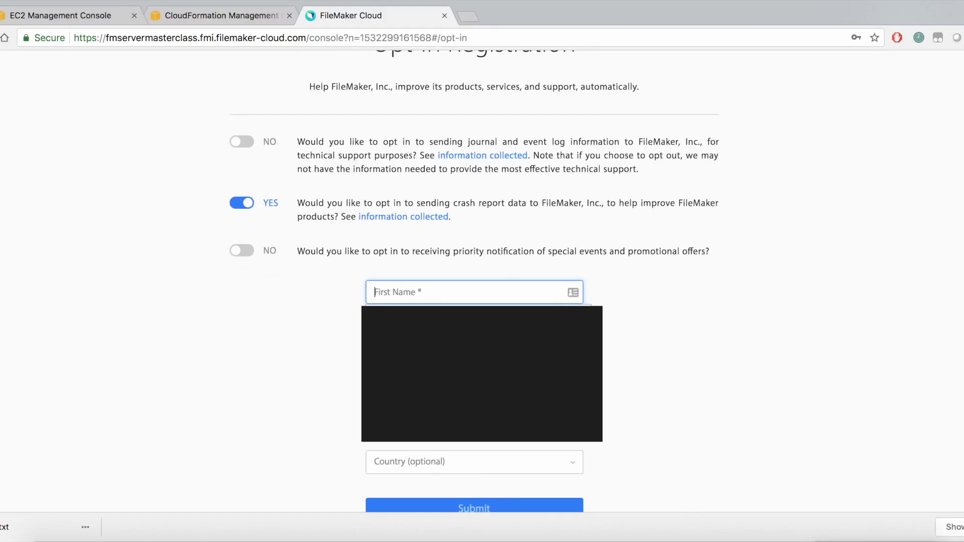
{"action": "type", "text": "Mike"}
{"action": "key", "text": "Tab"}
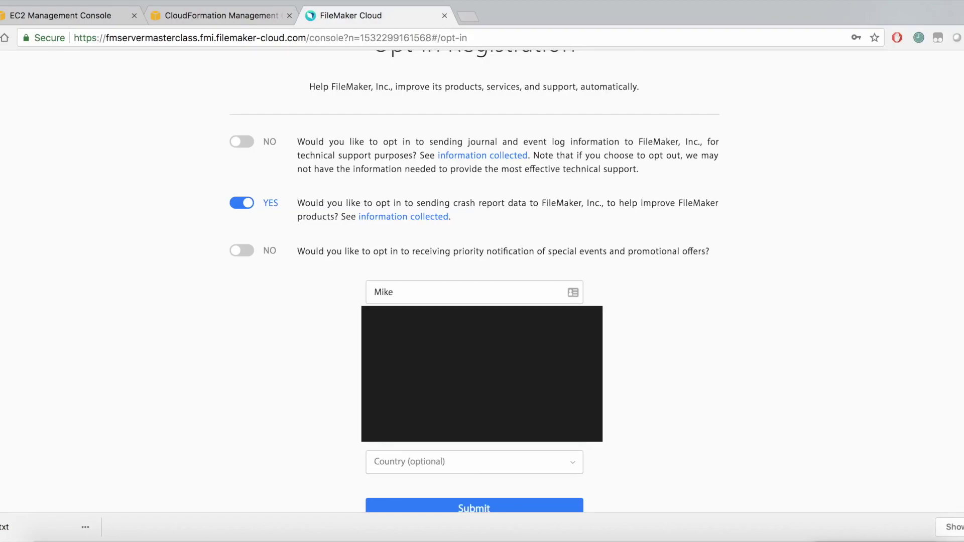
{"action": "left_click", "coordinate": [474, 462]}
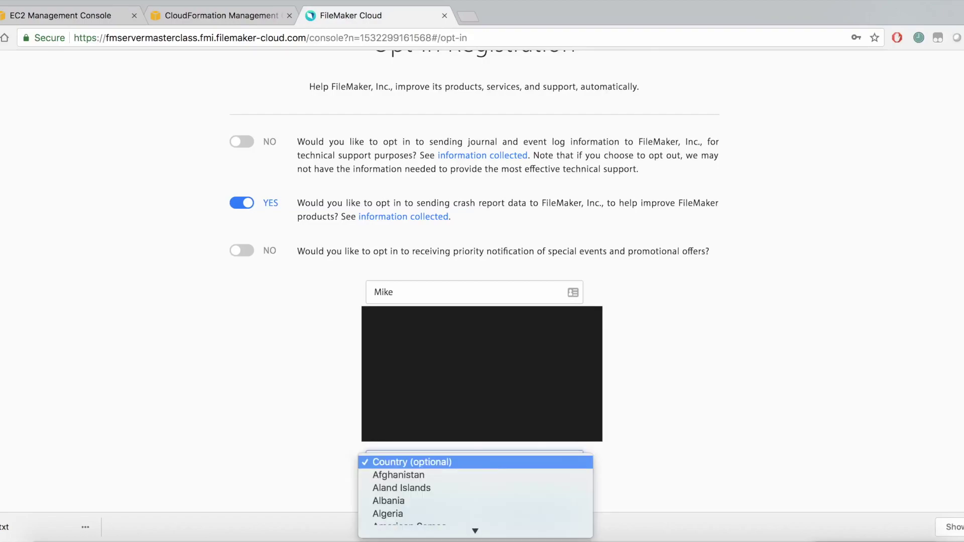
{"action": "scroll", "coordinate": [474, 464], "scroll_direction": "down", "scroll_amount": 20}
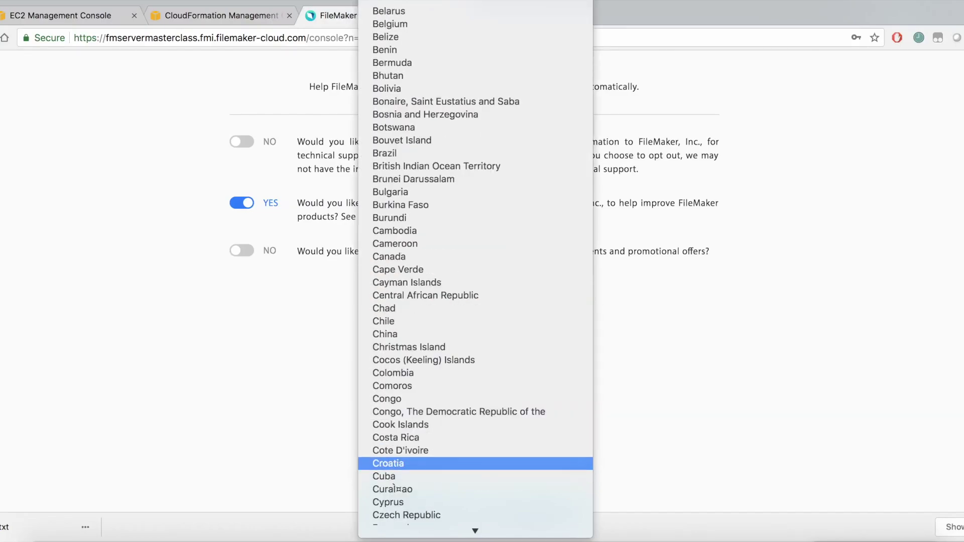
{"action": "scroll", "coordinate": [474, 469], "scroll_direction": "down", "scroll_amount": 20}
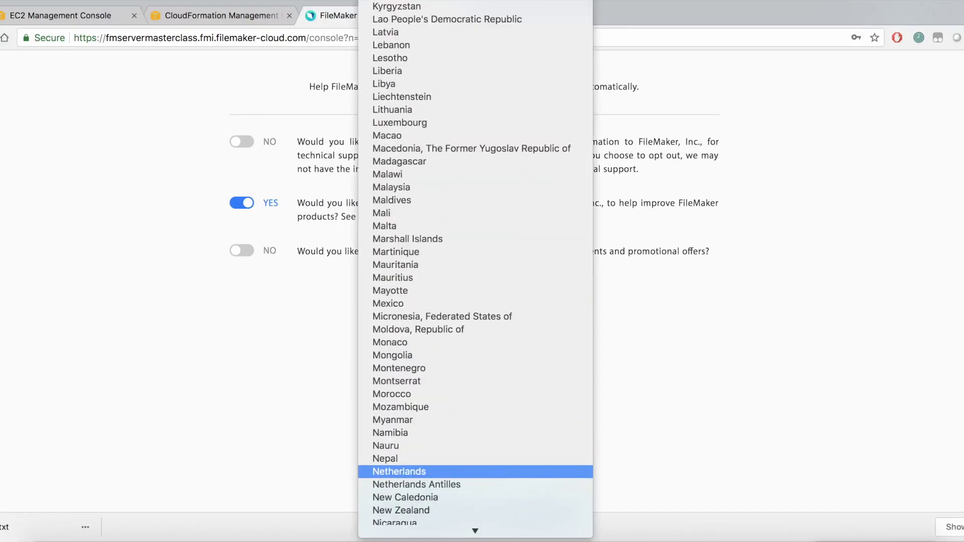
{"action": "scroll", "coordinate": [474, 467], "scroll_direction": "down", "scroll_amount": 8}
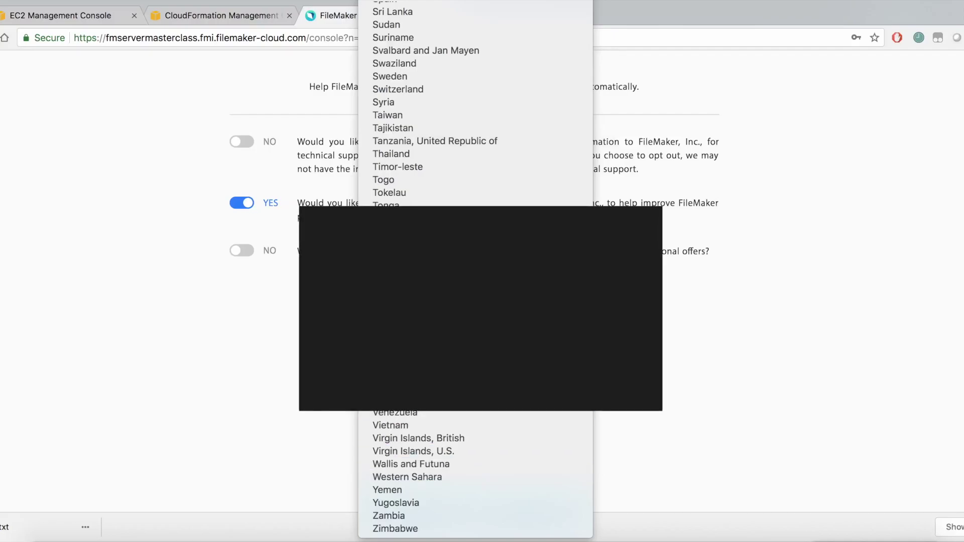
{"action": "left_click", "coordinate": [392, 347]}
{"action": "scroll", "coordinate": [482, 301], "scroll_direction": "down", "scroll_amount": 5}
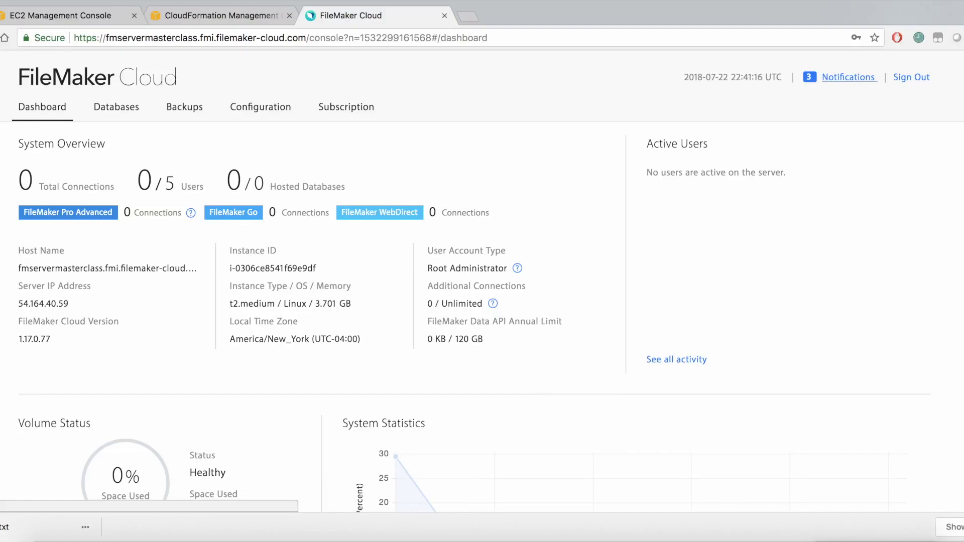
Step: Review the Trial Admin API Feature notification and agree to the Trial Features License Agreement
{"action": "left_click", "coordinate": [849, 77]}
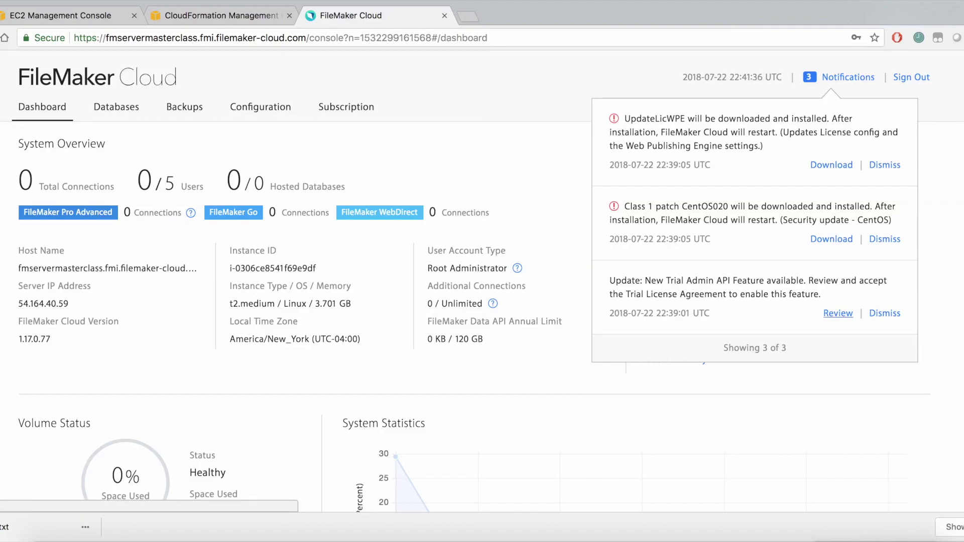
{"action": "left_click", "coordinate": [838, 313]}
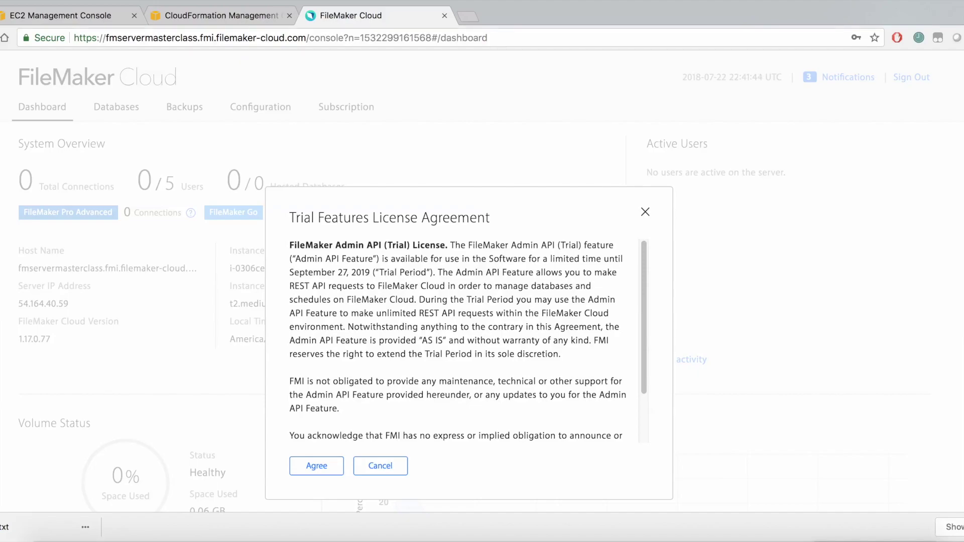
{"action": "scroll", "coordinate": [457, 341], "scroll_direction": "down", "scroll_amount": 3}
{"action": "left_click", "coordinate": [317, 466]}
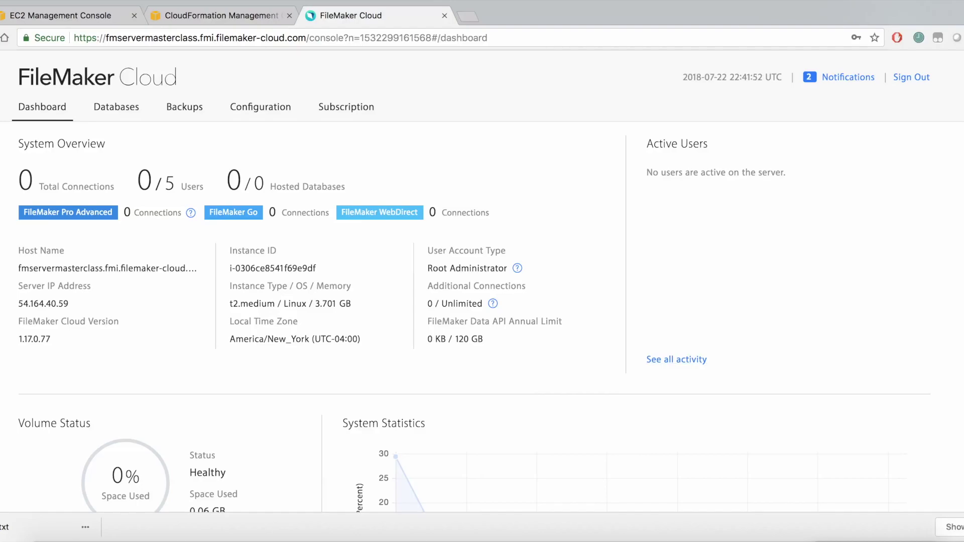
Step: Download the Class 1 patch CentOS020 security update from the notifications and acknowledge its scheduled installation
{"action": "left_click", "coordinate": [848, 77]}
{"action": "left_click", "coordinate": [848, 77]}
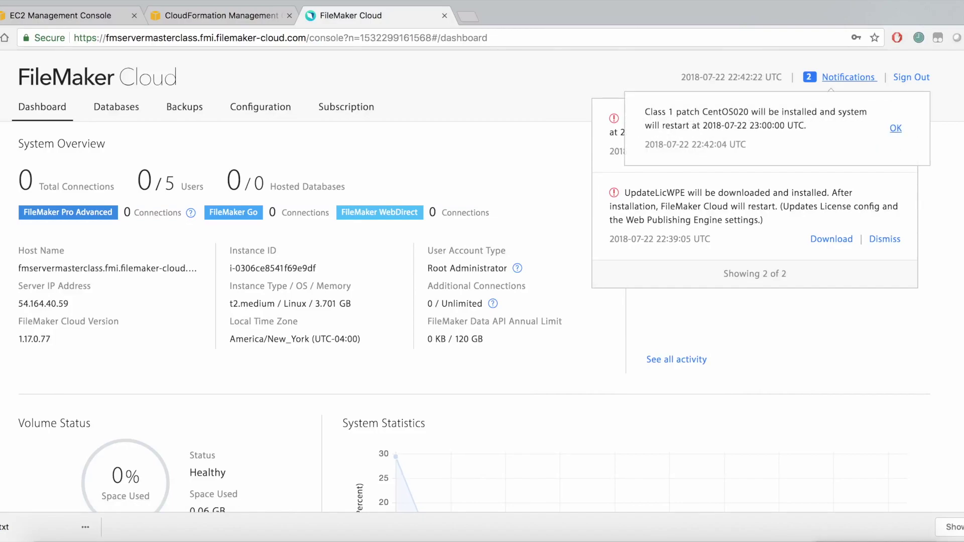
{"action": "left_click", "coordinate": [895, 128]}
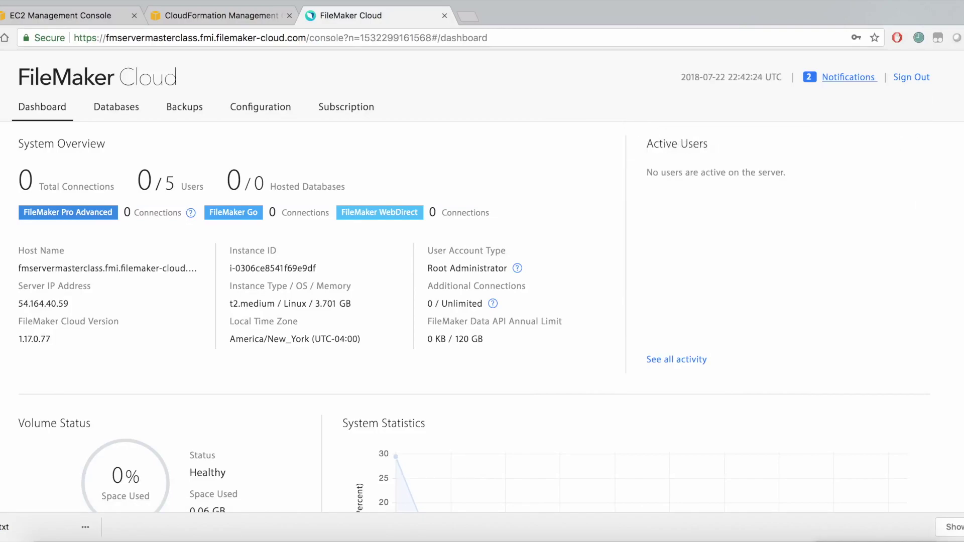
Step: Download the UpdateLicWPE update from the notifications and acknowledge its scheduled installation
{"action": "left_click", "coordinate": [848, 78]}
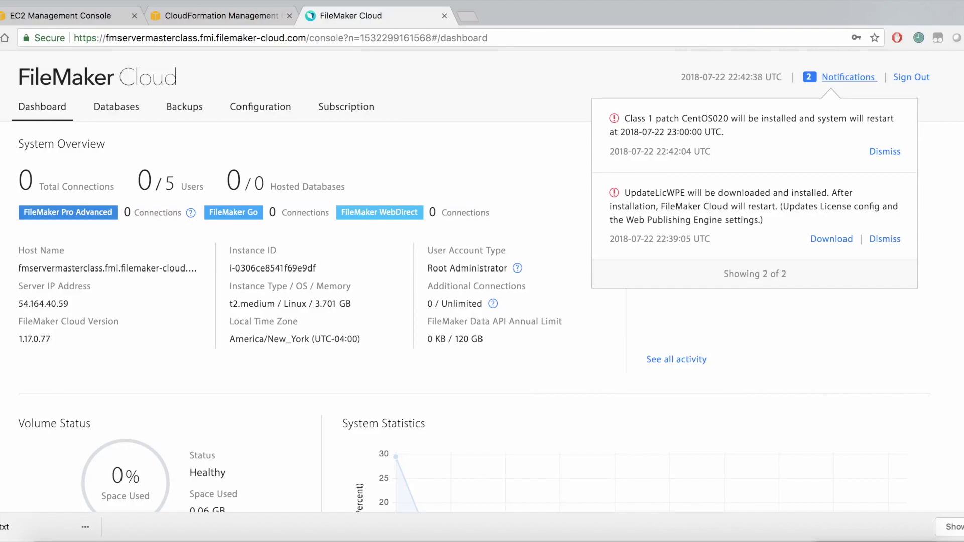
{"action": "left_click", "coordinate": [831, 239]}
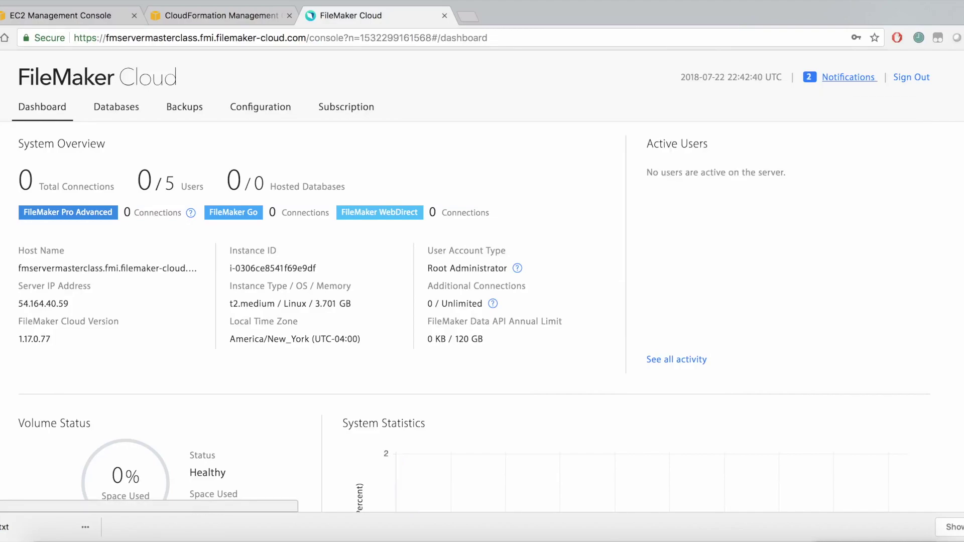
{"action": "left_click", "coordinate": [848, 77]}
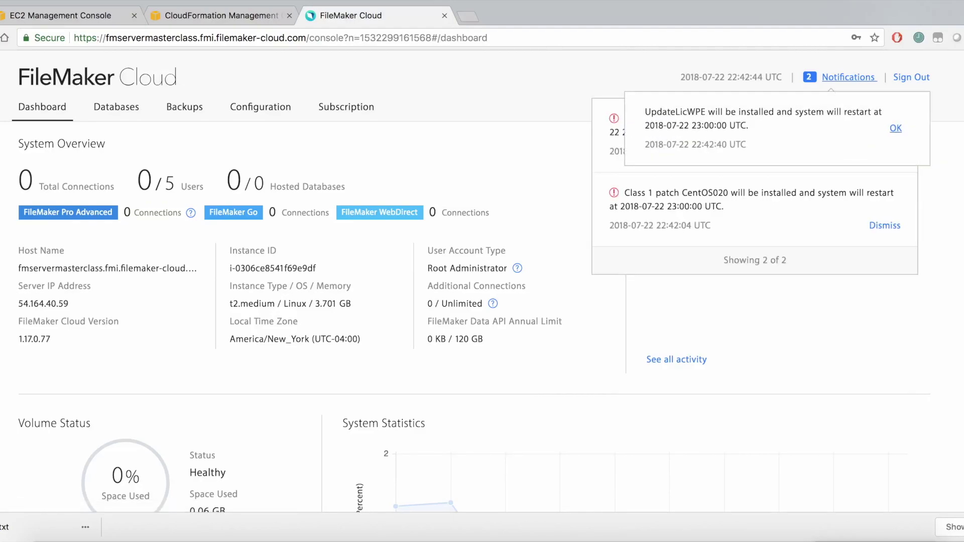
{"action": "left_click", "coordinate": [896, 128]}
Step: Dismiss the CentOS020 and UpdateLicWPE installation notifications
{"action": "left_click", "coordinate": [848, 77]}
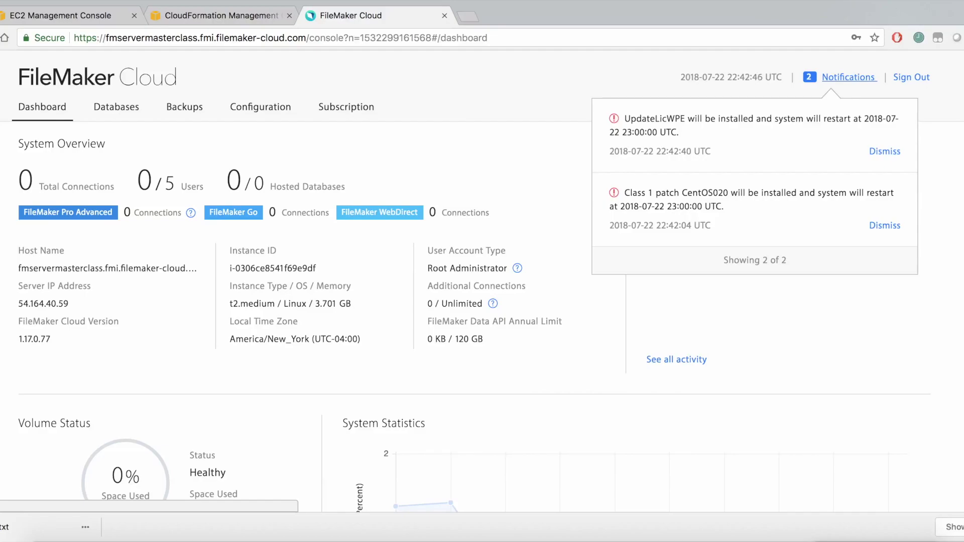
{"action": "left_click", "coordinate": [885, 225]}
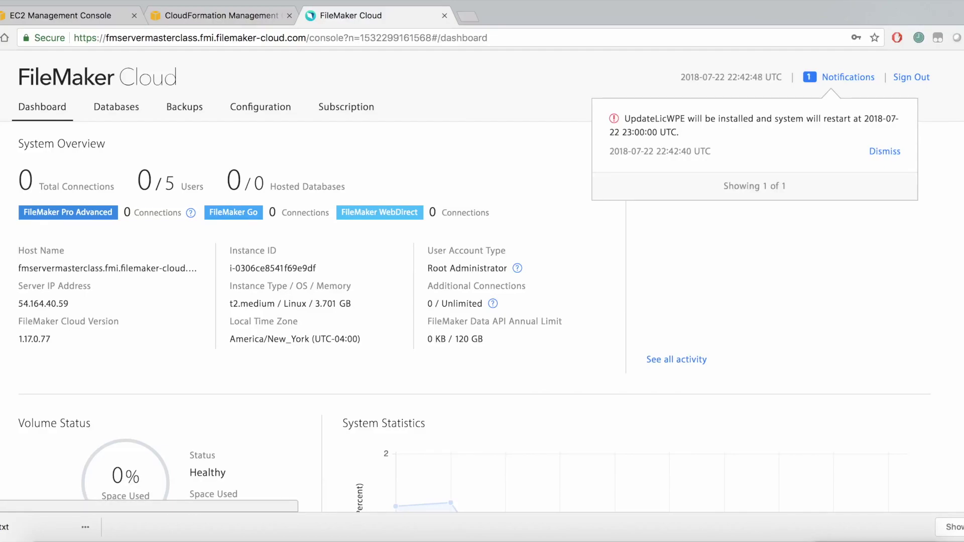
{"action": "left_click", "coordinate": [884, 151]}
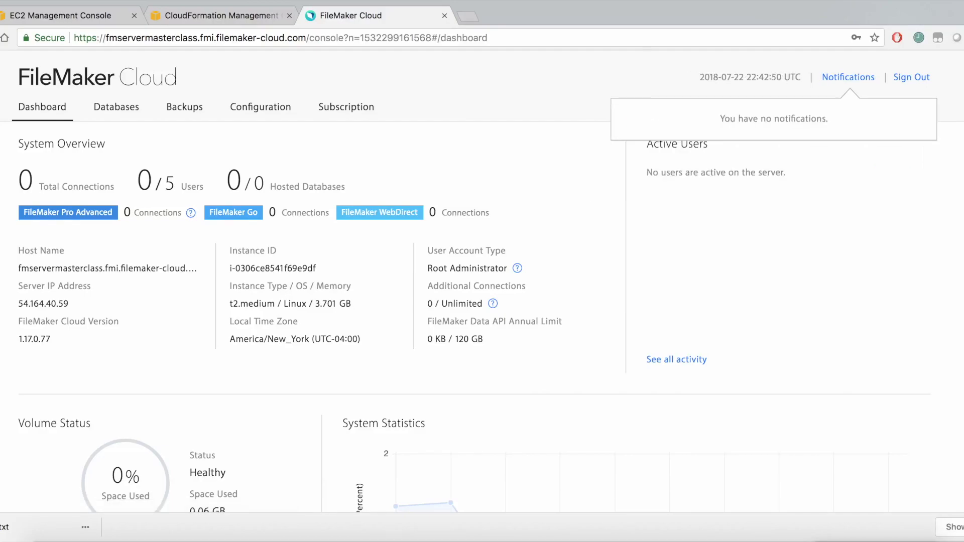